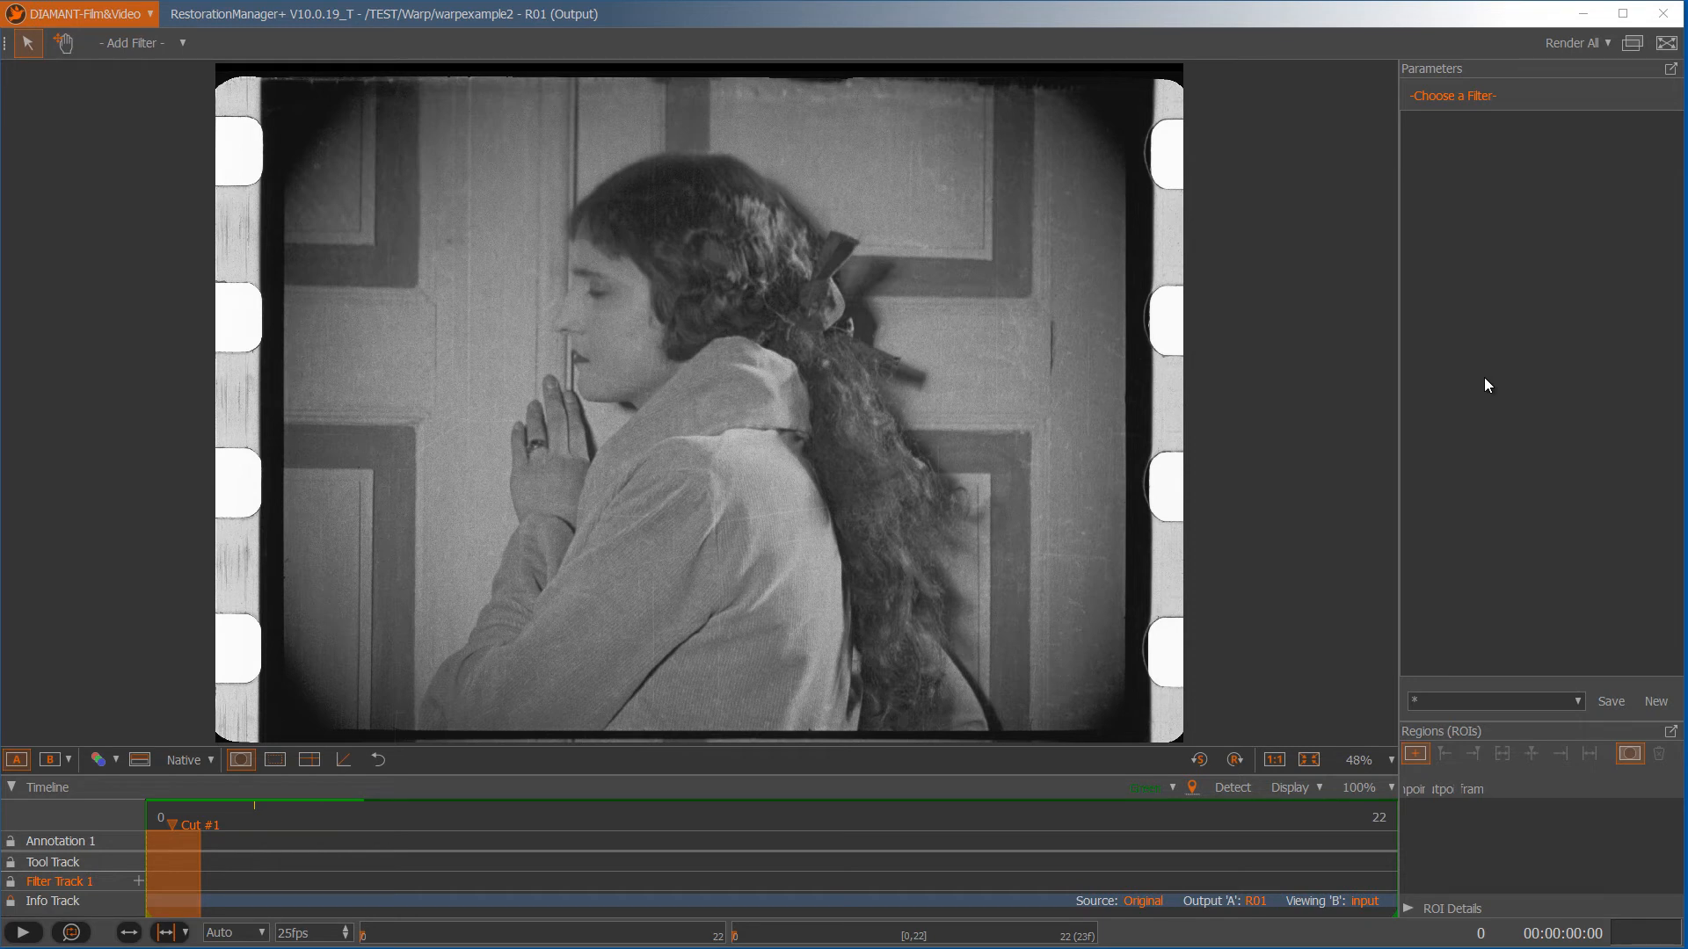
Play back the unprocessed clip and return to frame 0.
{"action": "left_click", "coordinate": [27, 935]}
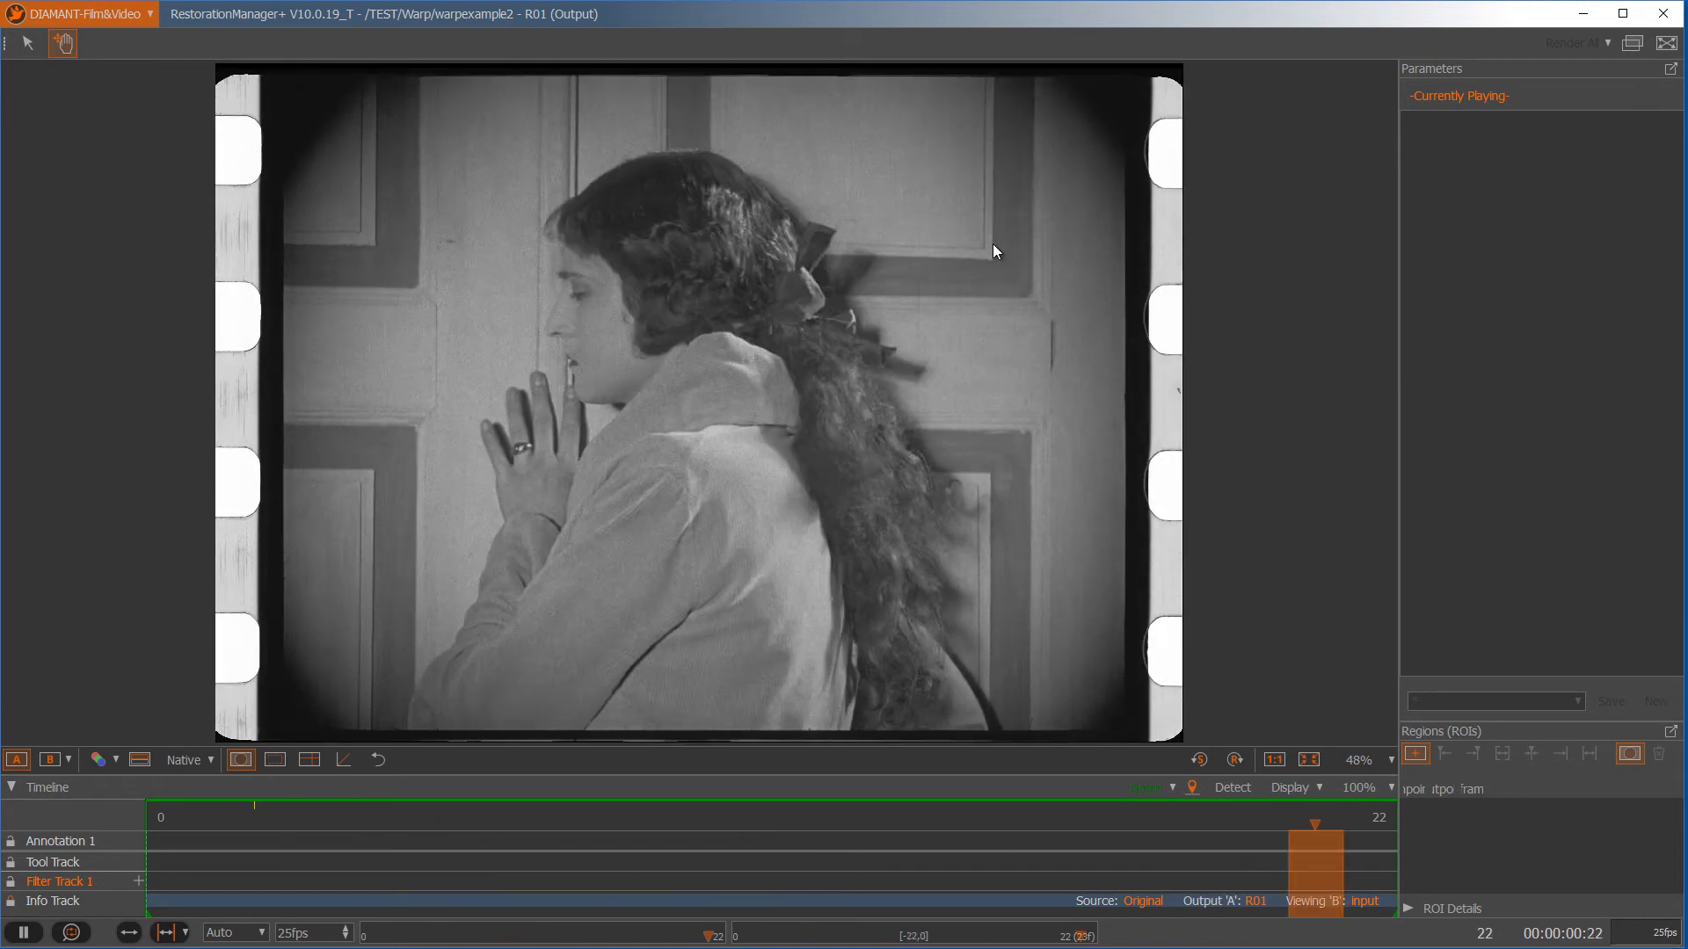
{"action": "key", "text": "space"}
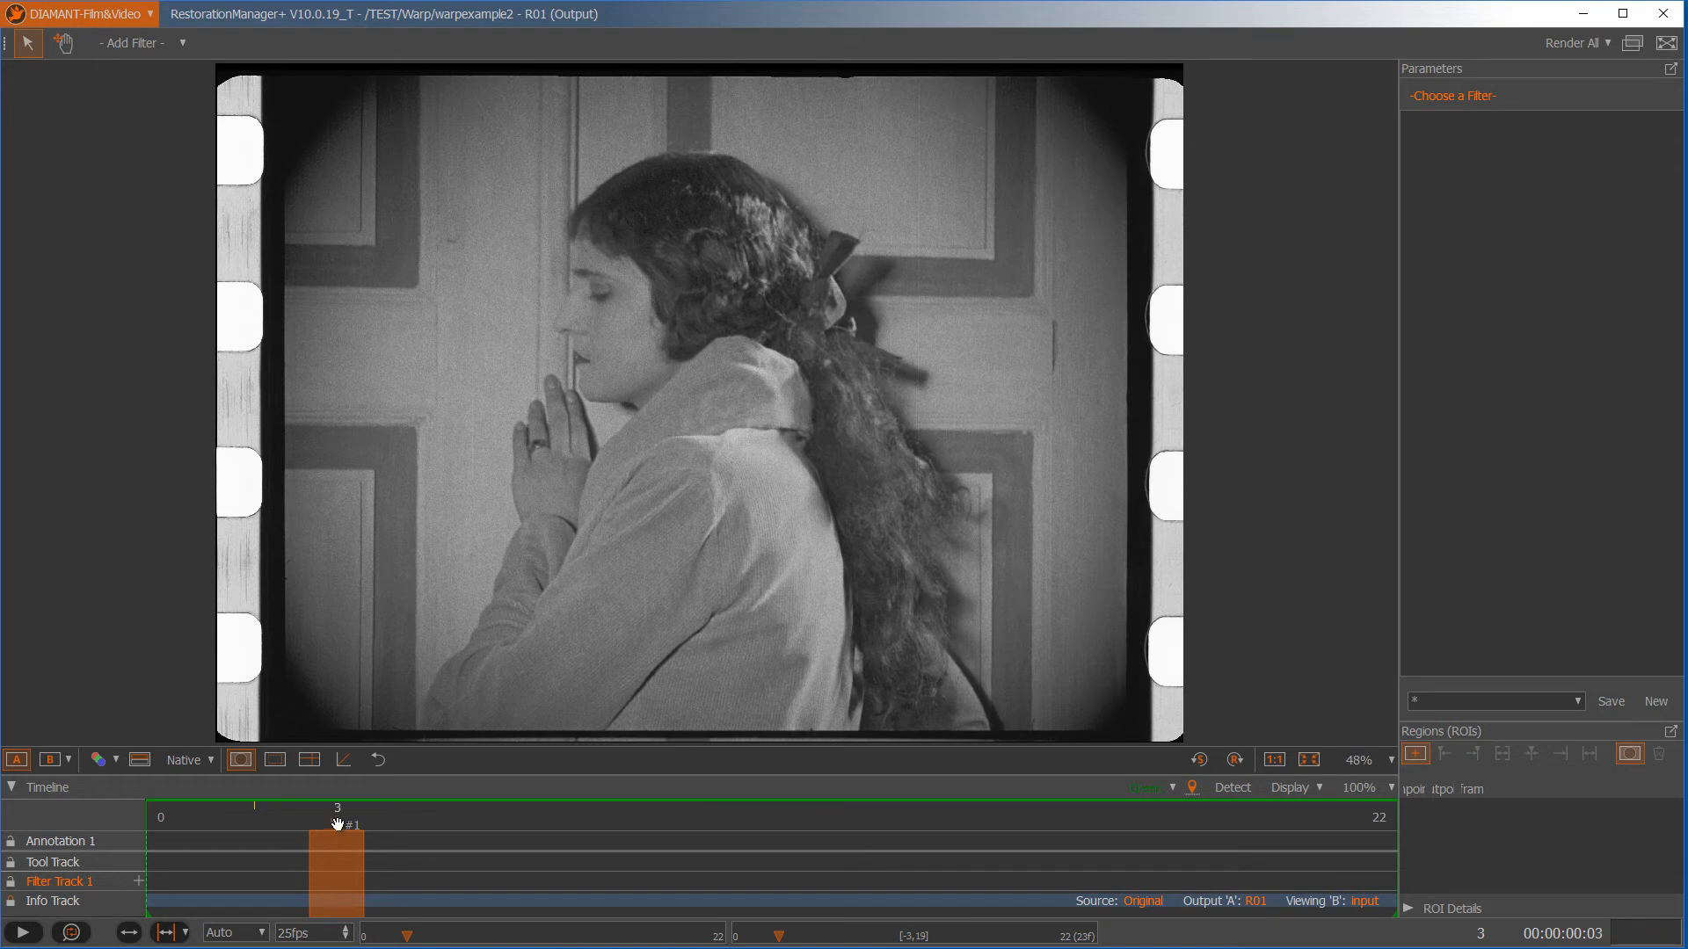
{"action": "left_click_drag", "start_coordinate": [334, 824], "coordinate": [154, 830]}
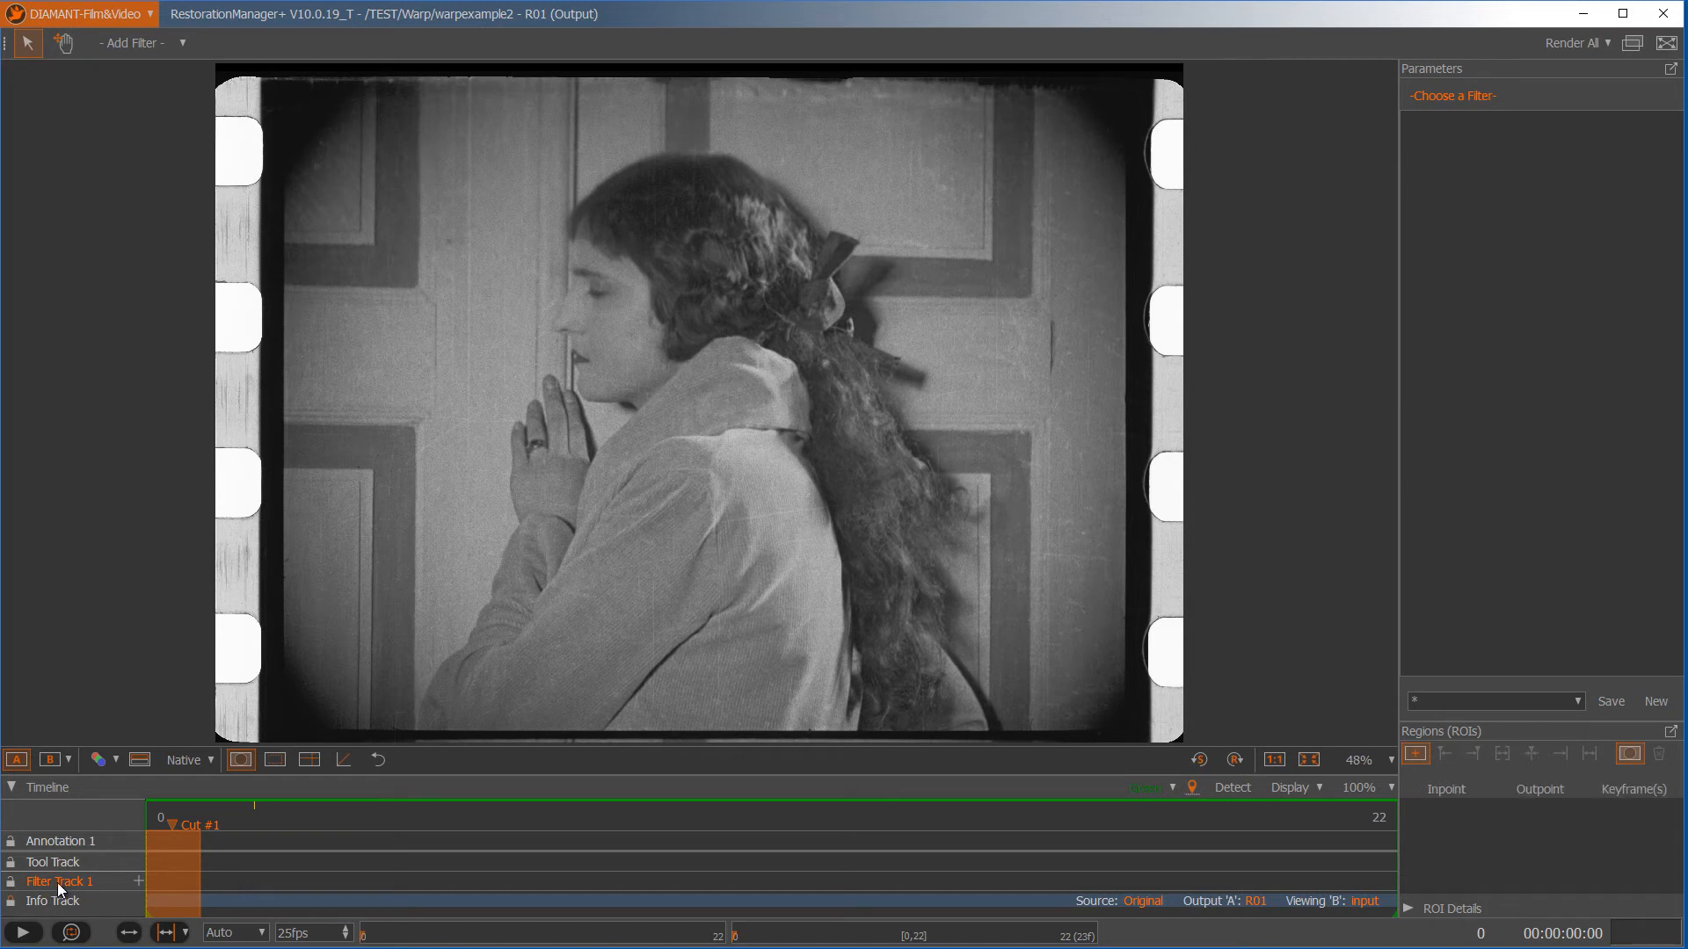
Add a Track Points tracker over frames 0 to 22 and go to frame 2.
{"action": "left_click", "coordinate": [137, 881]}
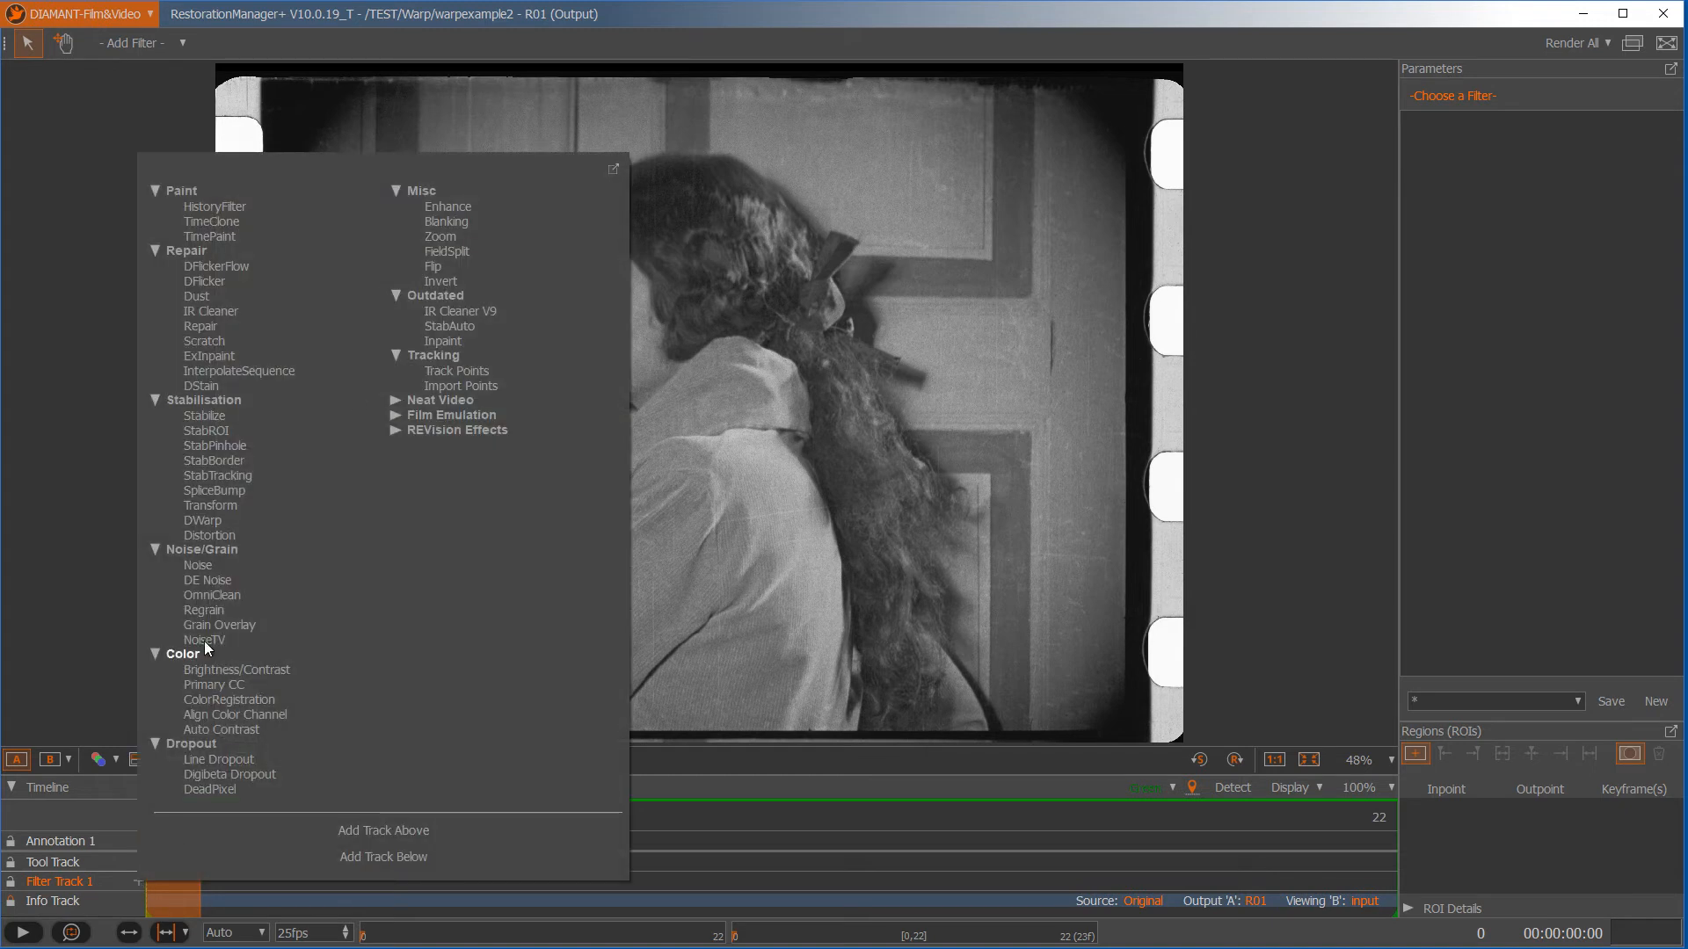
{"action": "left_click", "coordinate": [461, 371]}
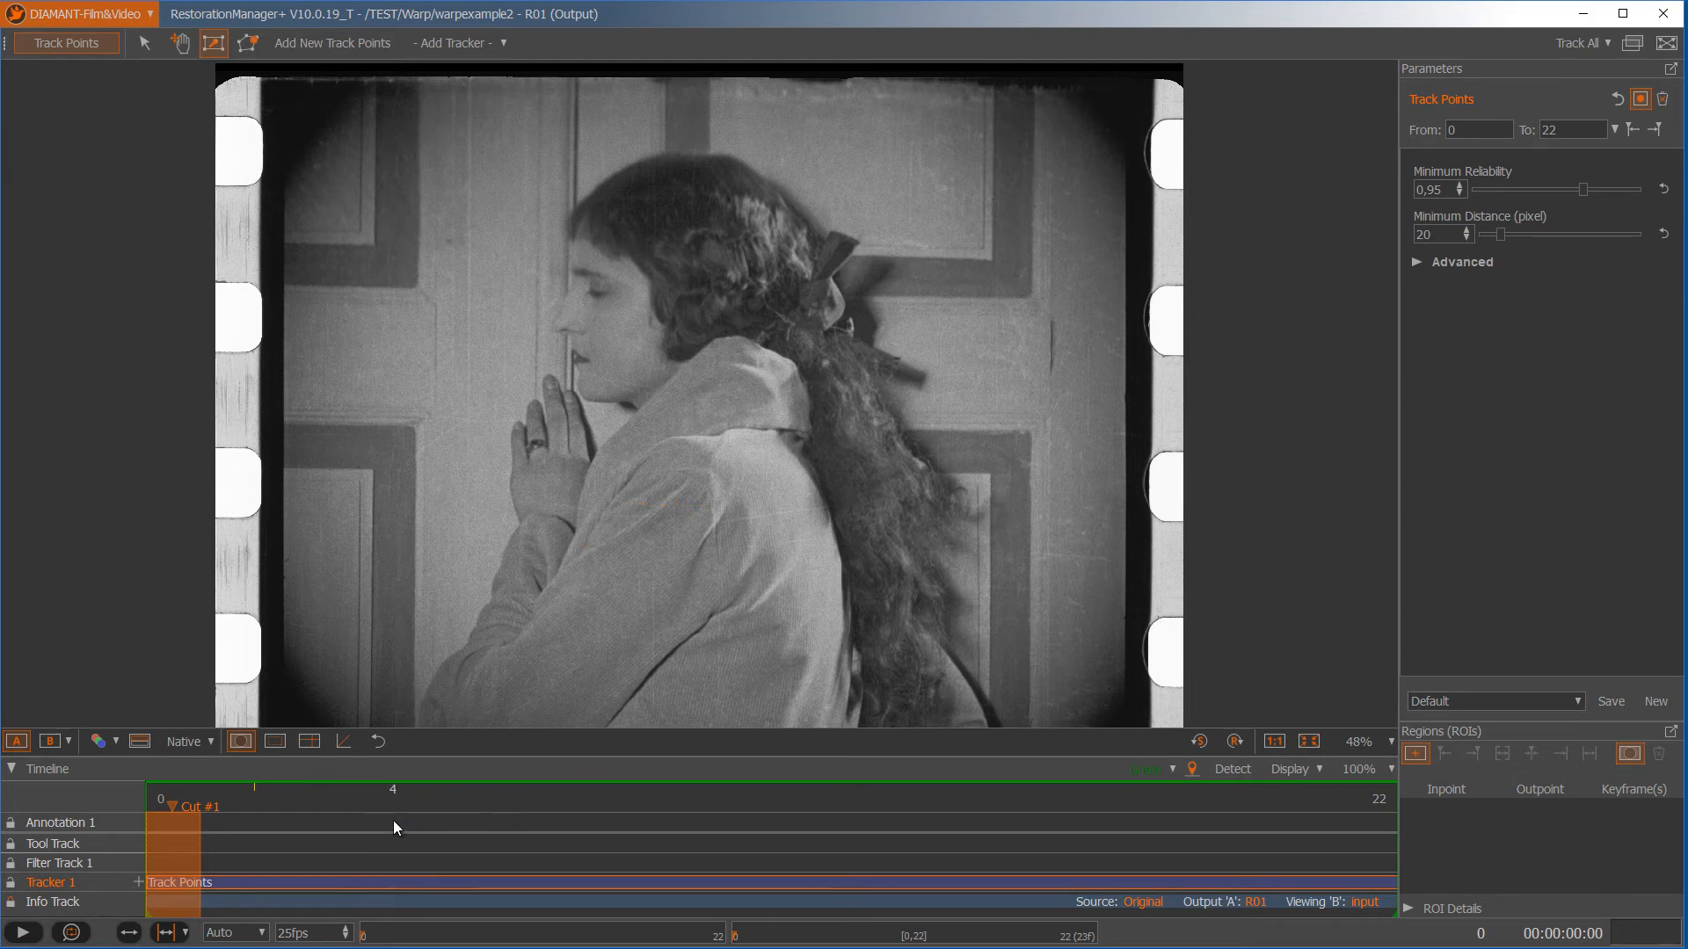
{"action": "key", "text": "Right"}
{"action": "key", "text": "Right"}
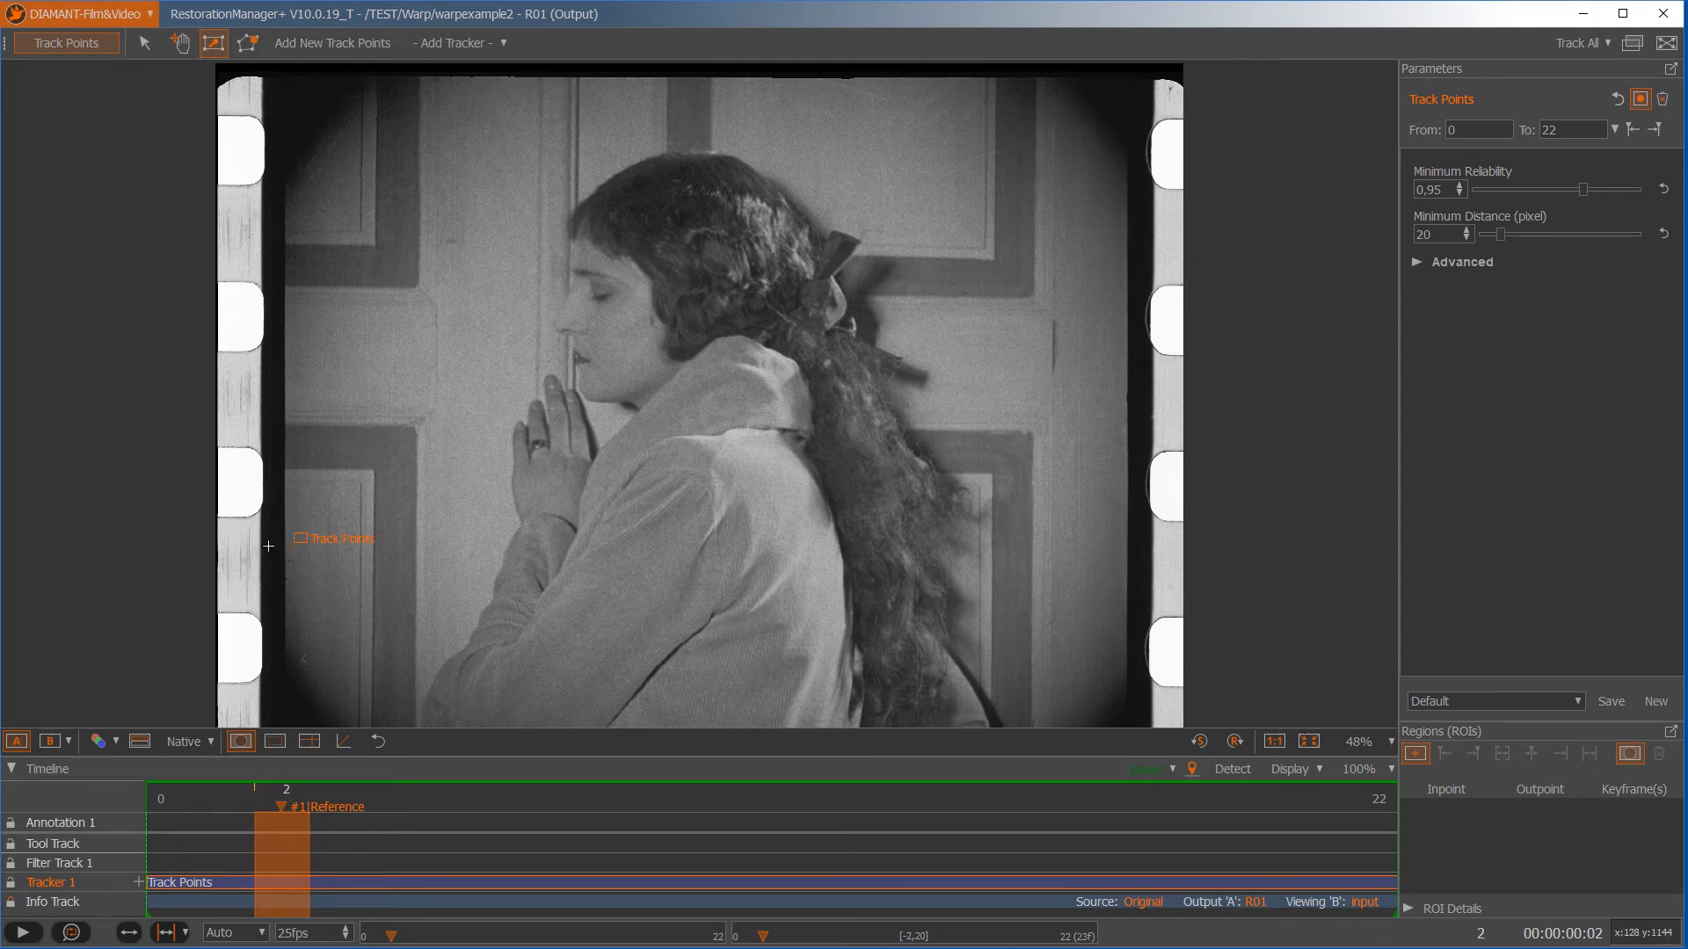
Mark four rectangular tracking areas on the door panels on both sides of the woman and track all points.
{"action": "left_click", "coordinate": [214, 44]}
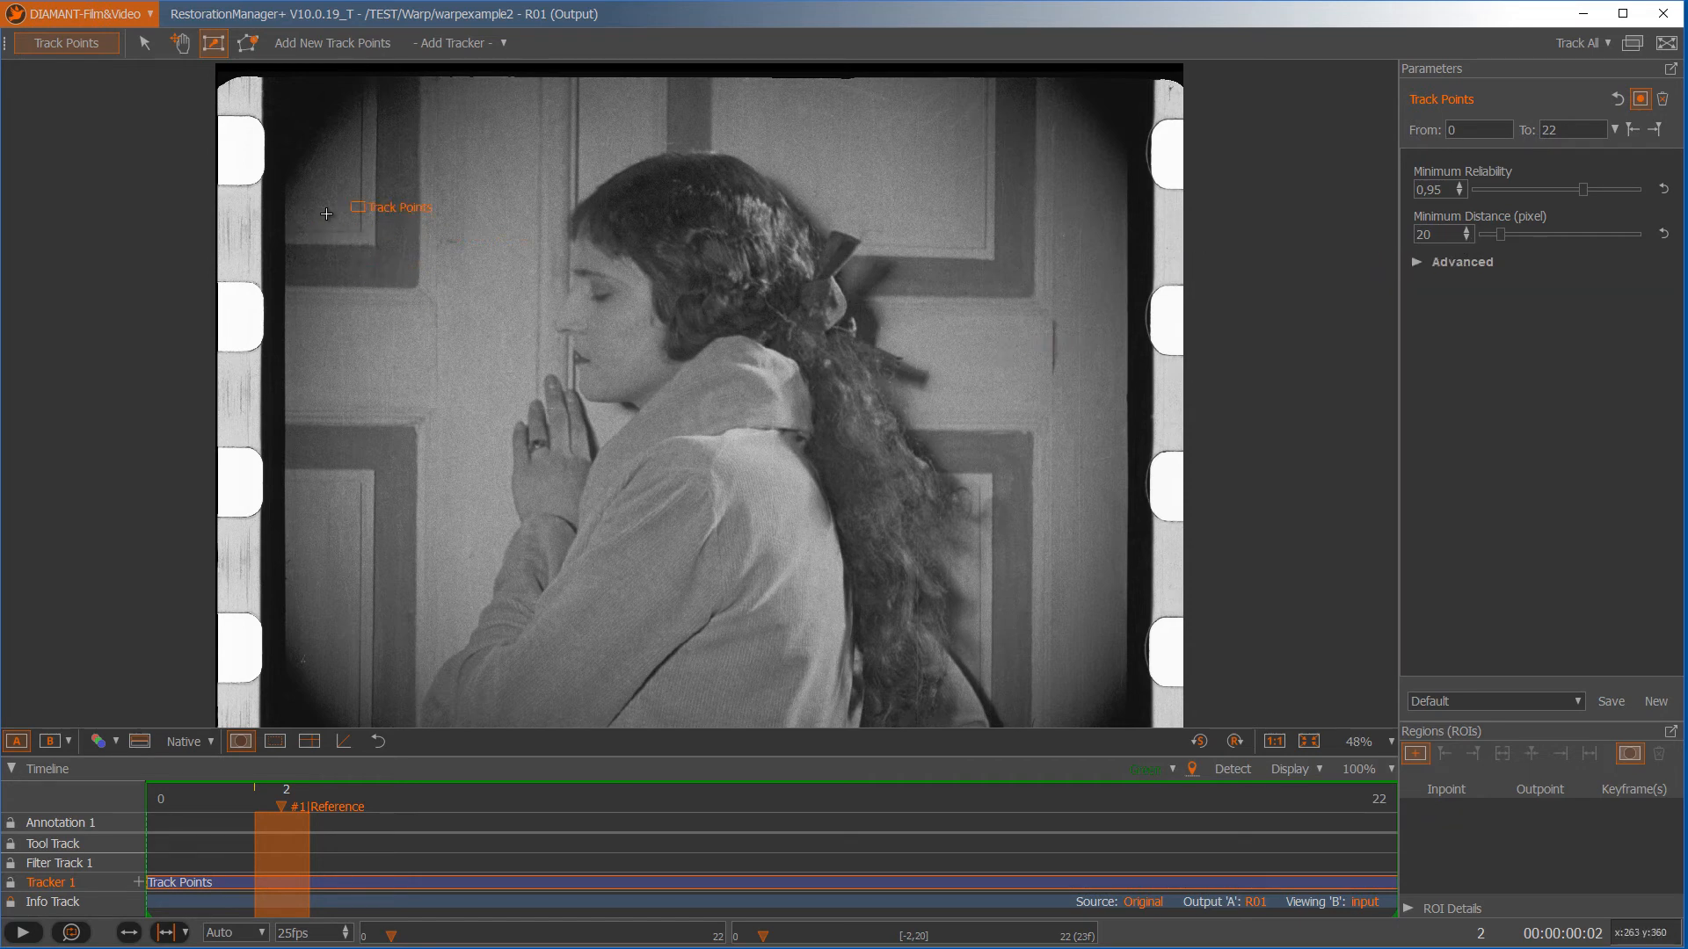
{"action": "left_click_drag", "start_coordinate": [332, 193], "coordinate": [451, 313]}
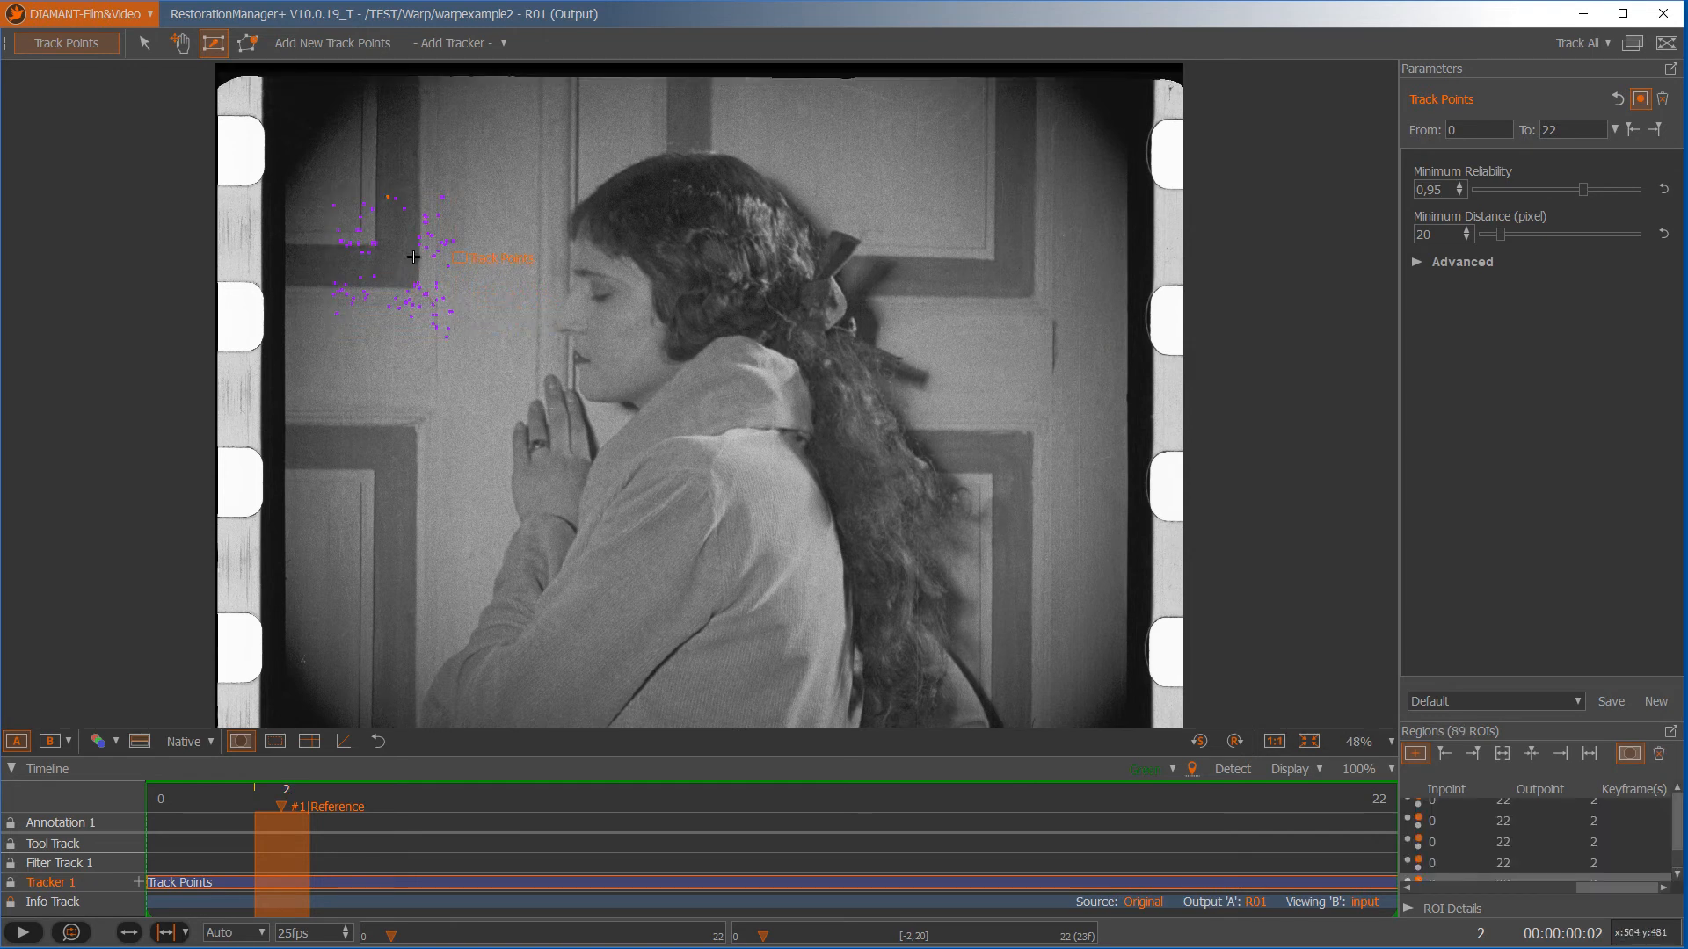
{"action": "left_click_drag", "start_coordinate": [945, 202], "coordinate": [1088, 364]}
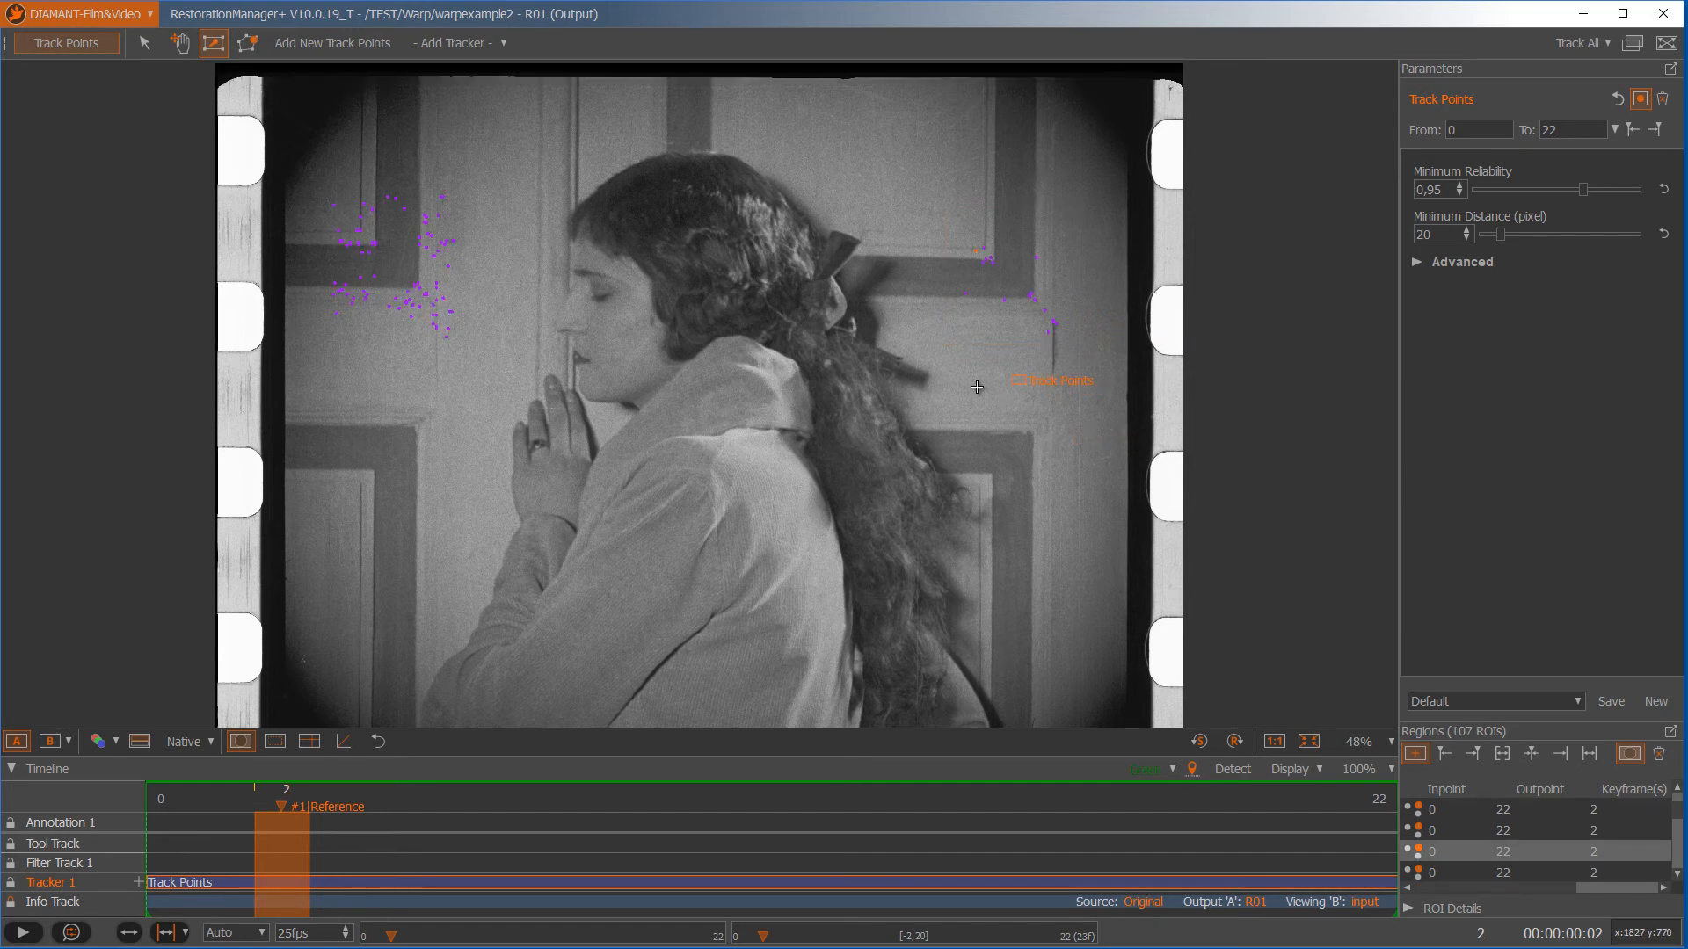
{"action": "left_click_drag", "start_coordinate": [961, 384], "coordinate": [1088, 492]}
{"action": "left_click_drag", "start_coordinate": [326, 383], "coordinate": [455, 538]}
{"action": "left_click", "coordinate": [1591, 46]}
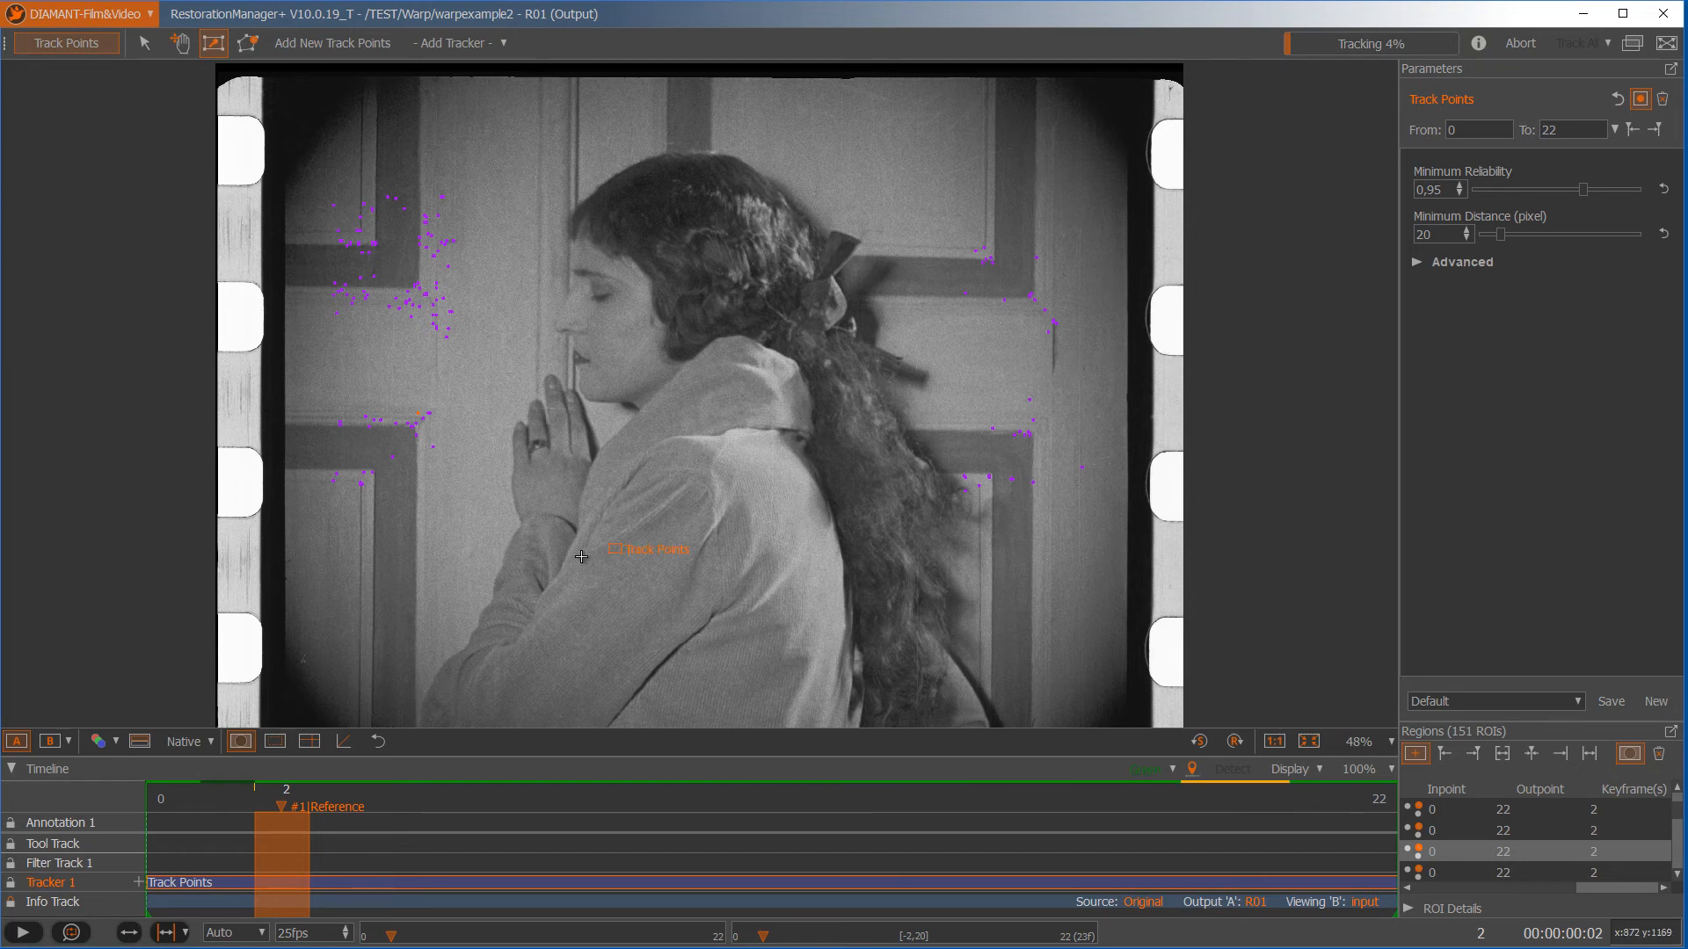
Play back the clip to check the tracked points on the door and return to frame 0.
{"action": "left_click_drag", "start_coordinate": [280, 806], "coordinate": [276, 840]}
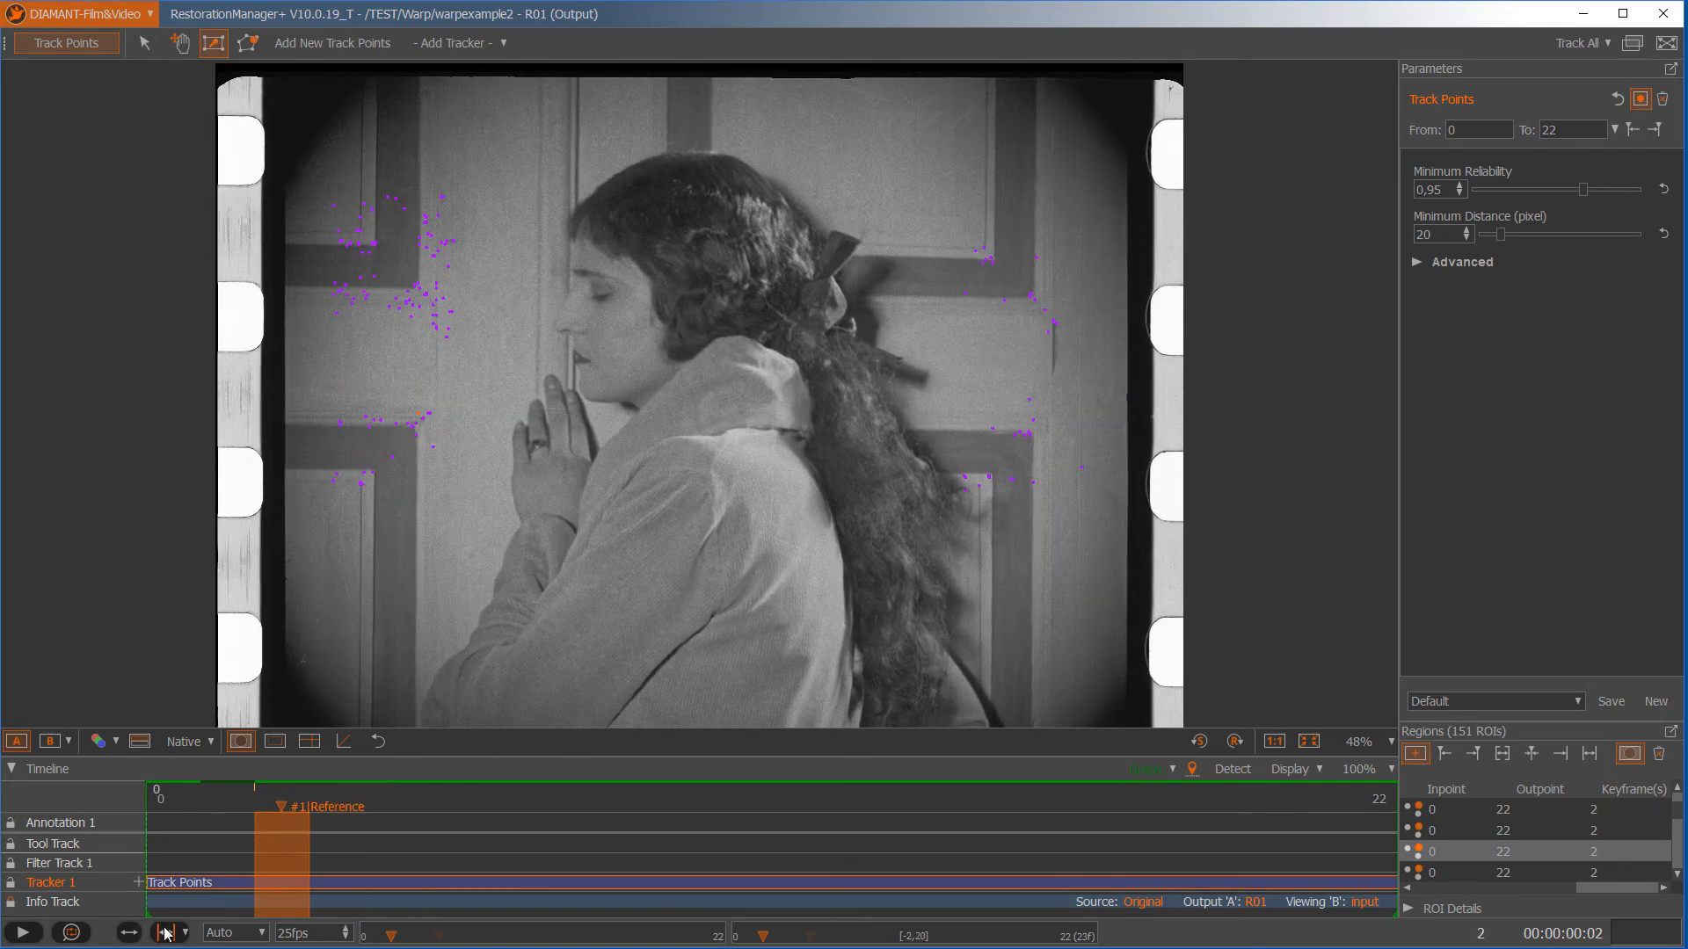
{"action": "key", "text": "space"}
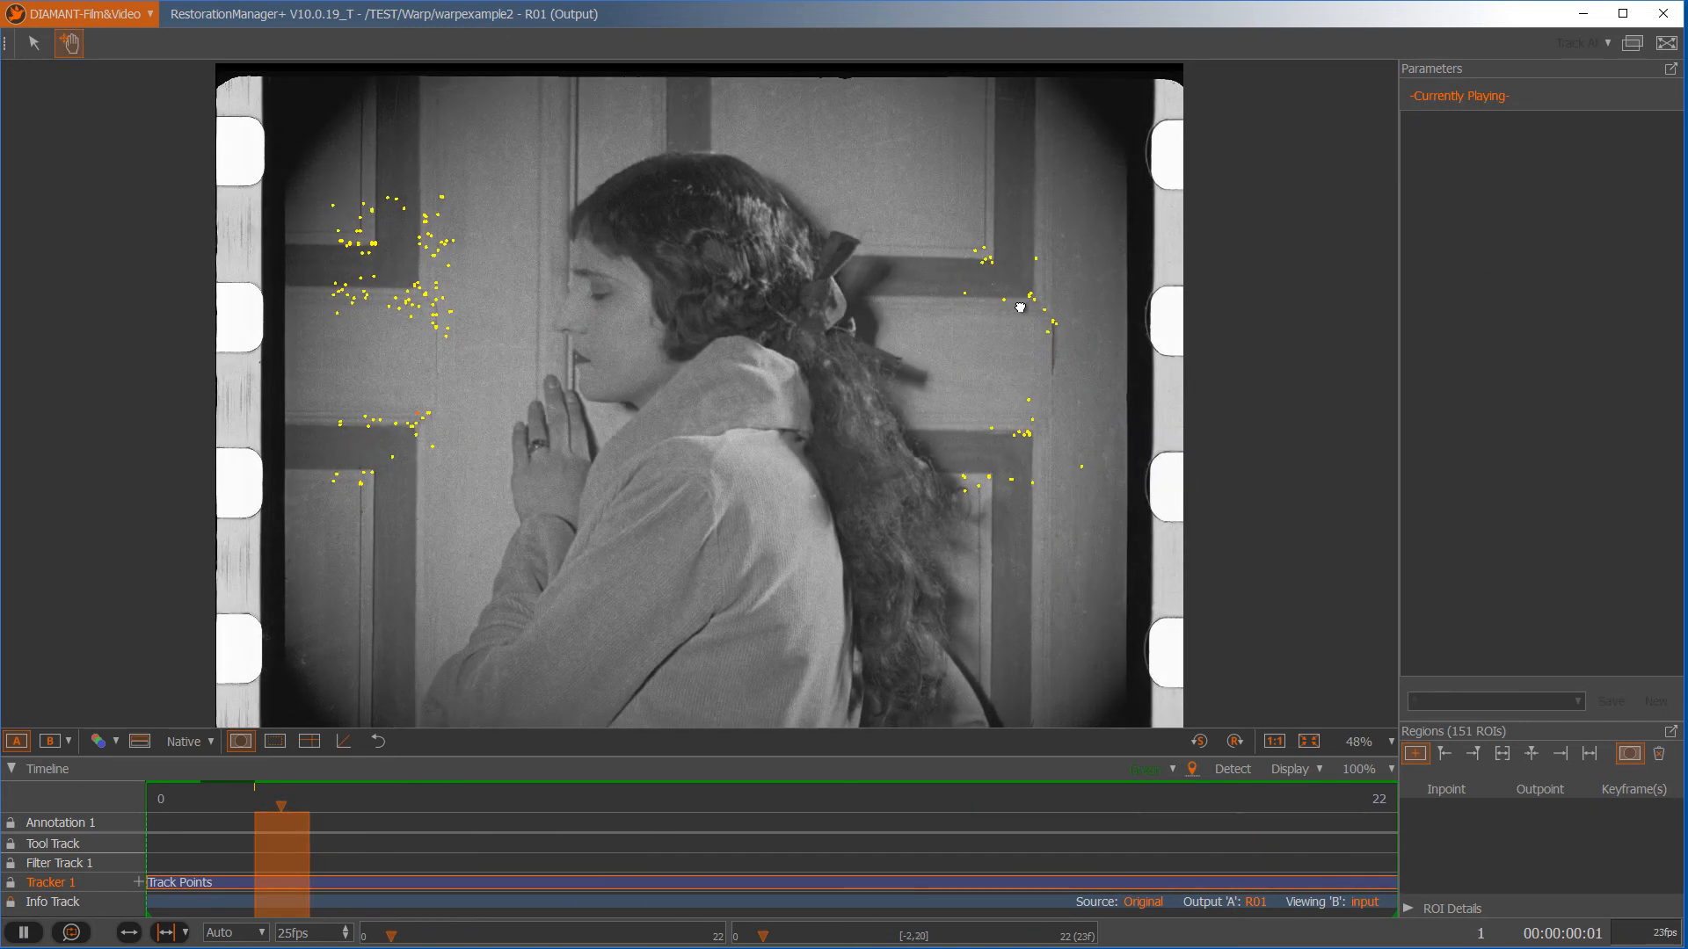
{"action": "key", "text": "space"}
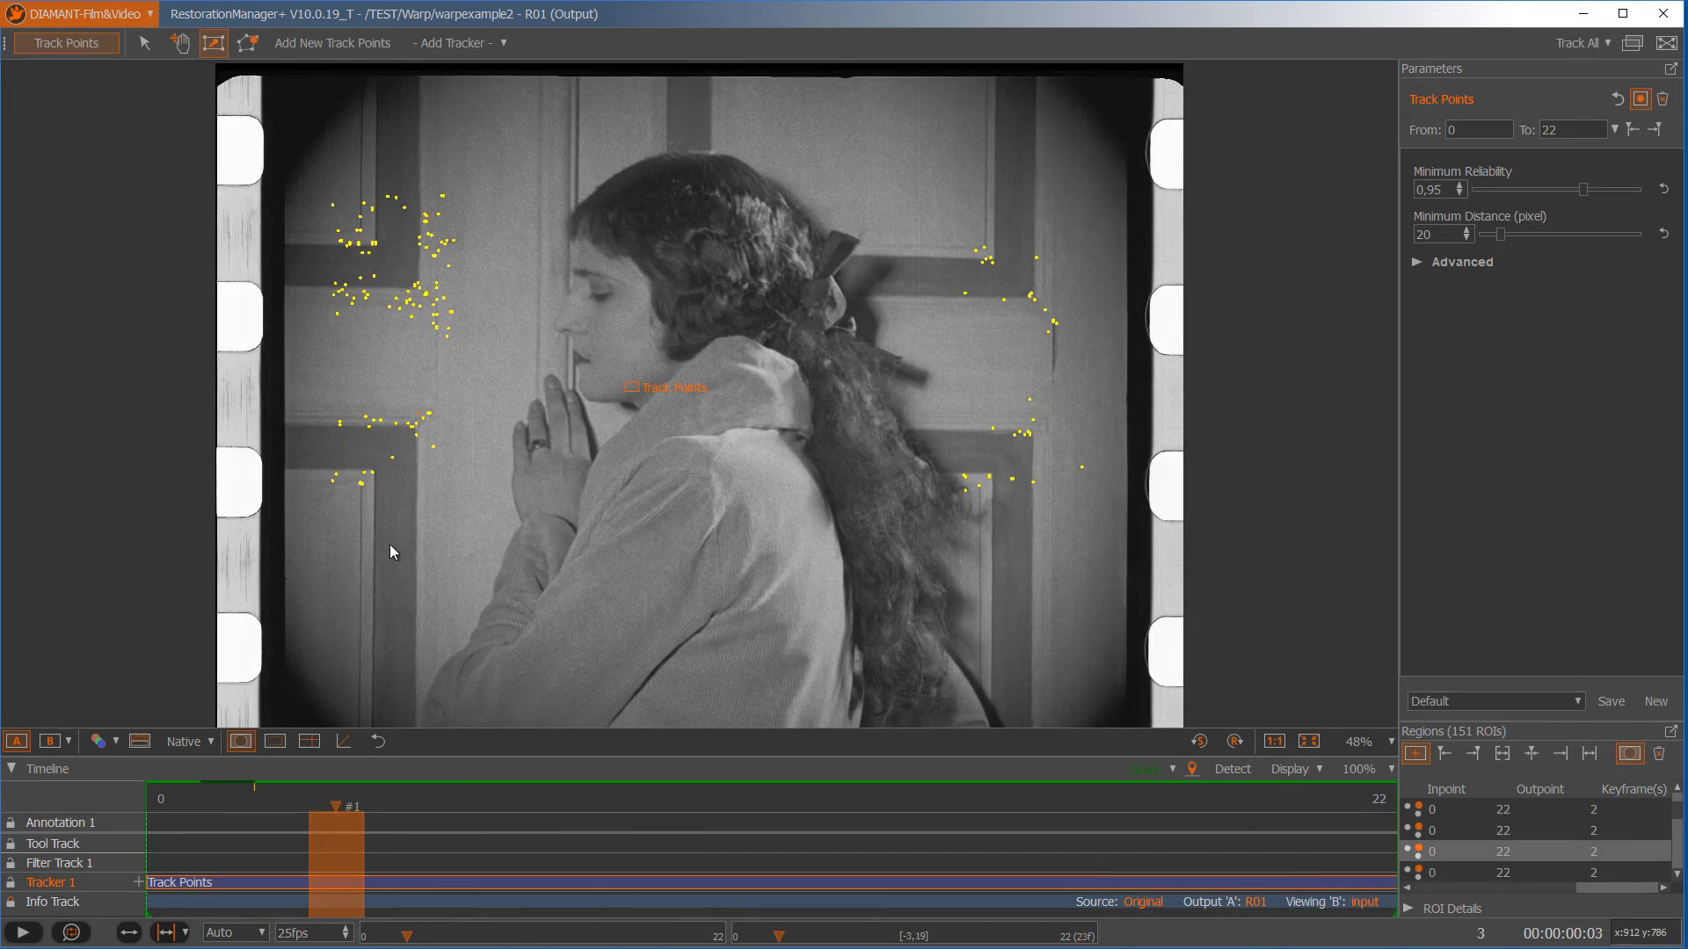
{"action": "left_click_drag", "start_coordinate": [338, 809], "coordinate": [201, 811]}
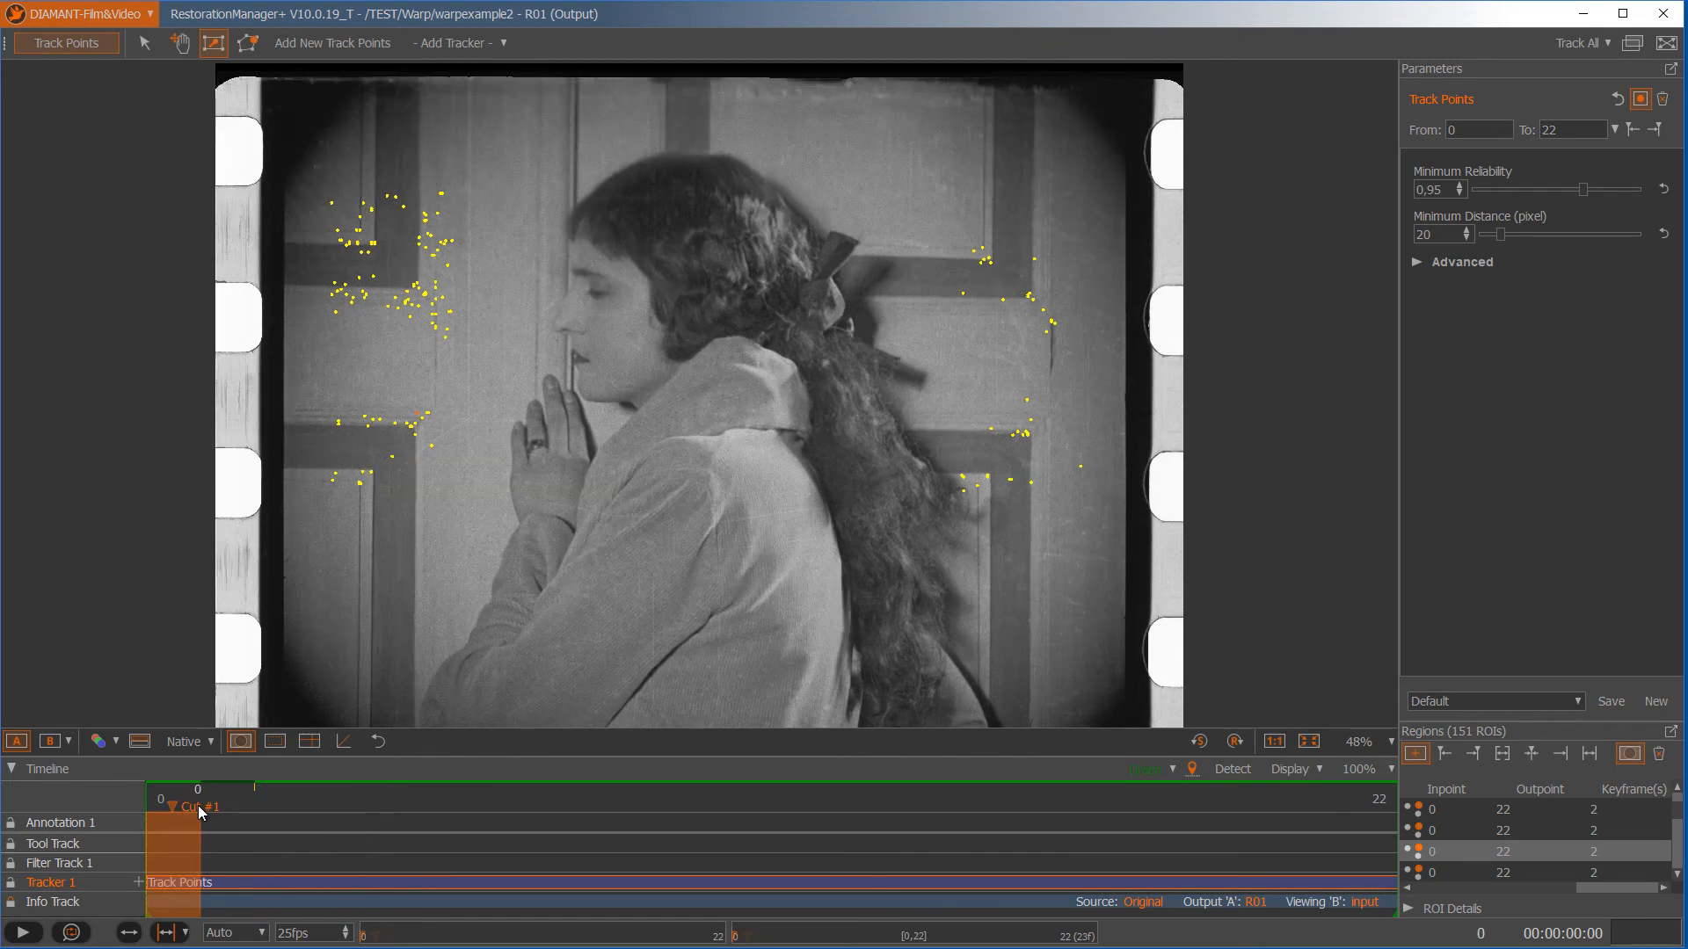
Add a DWarp filter to Filter Track 1.
{"action": "left_click", "coordinate": [61, 865]}
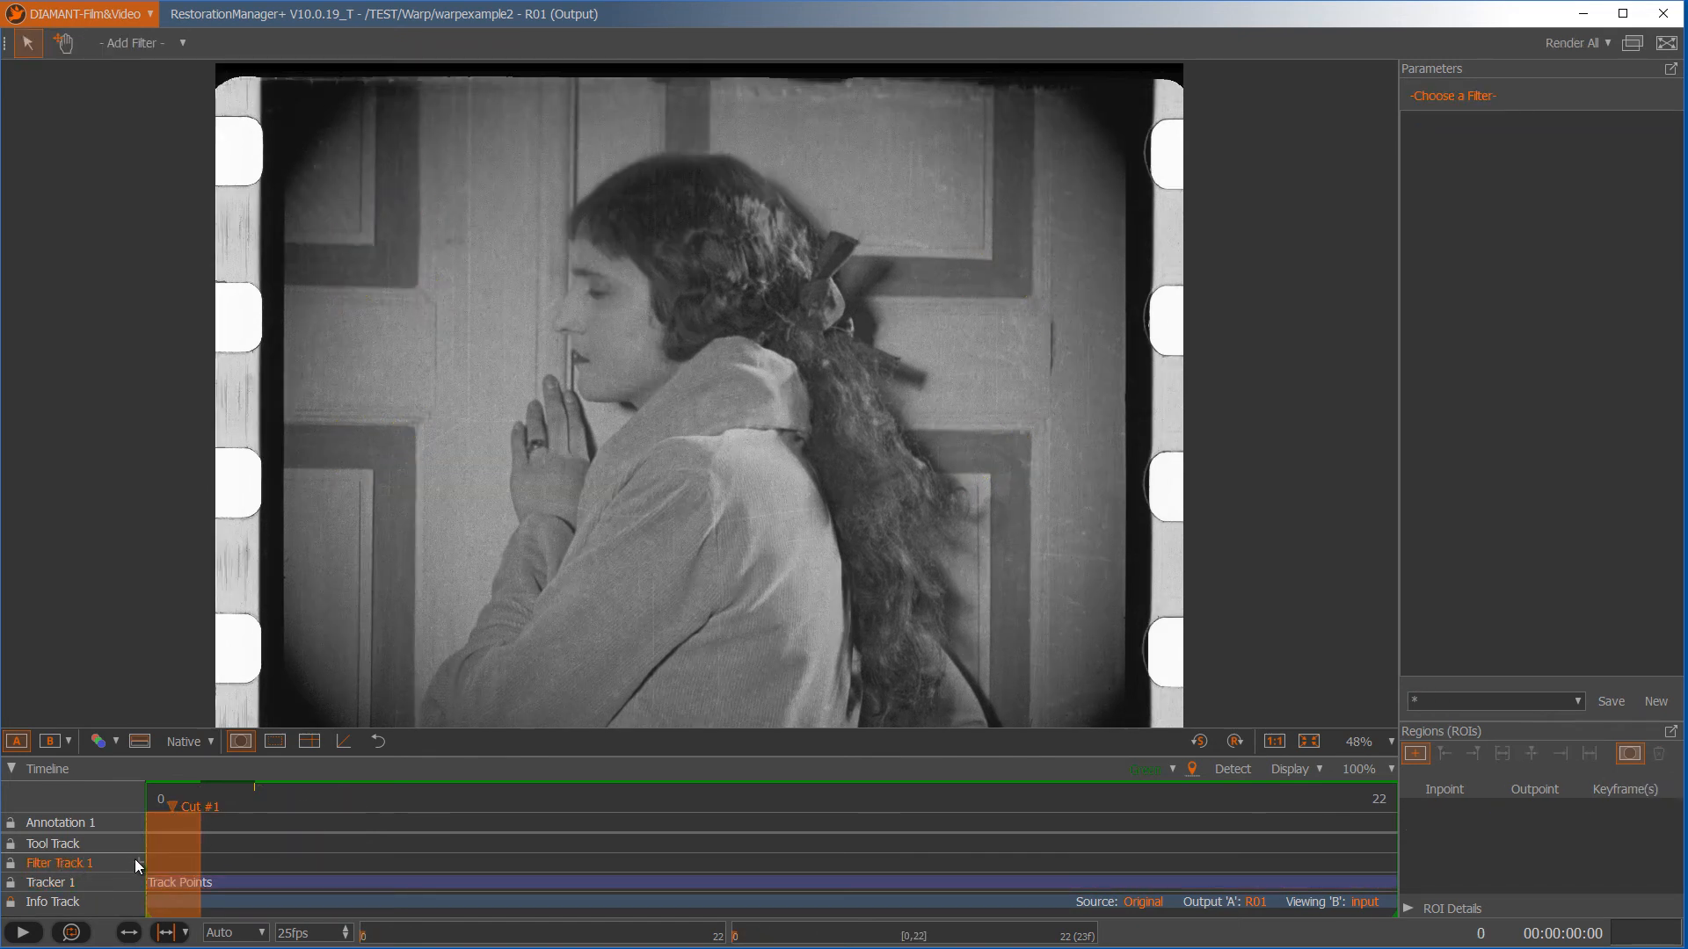
{"action": "left_click", "coordinate": [138, 863]}
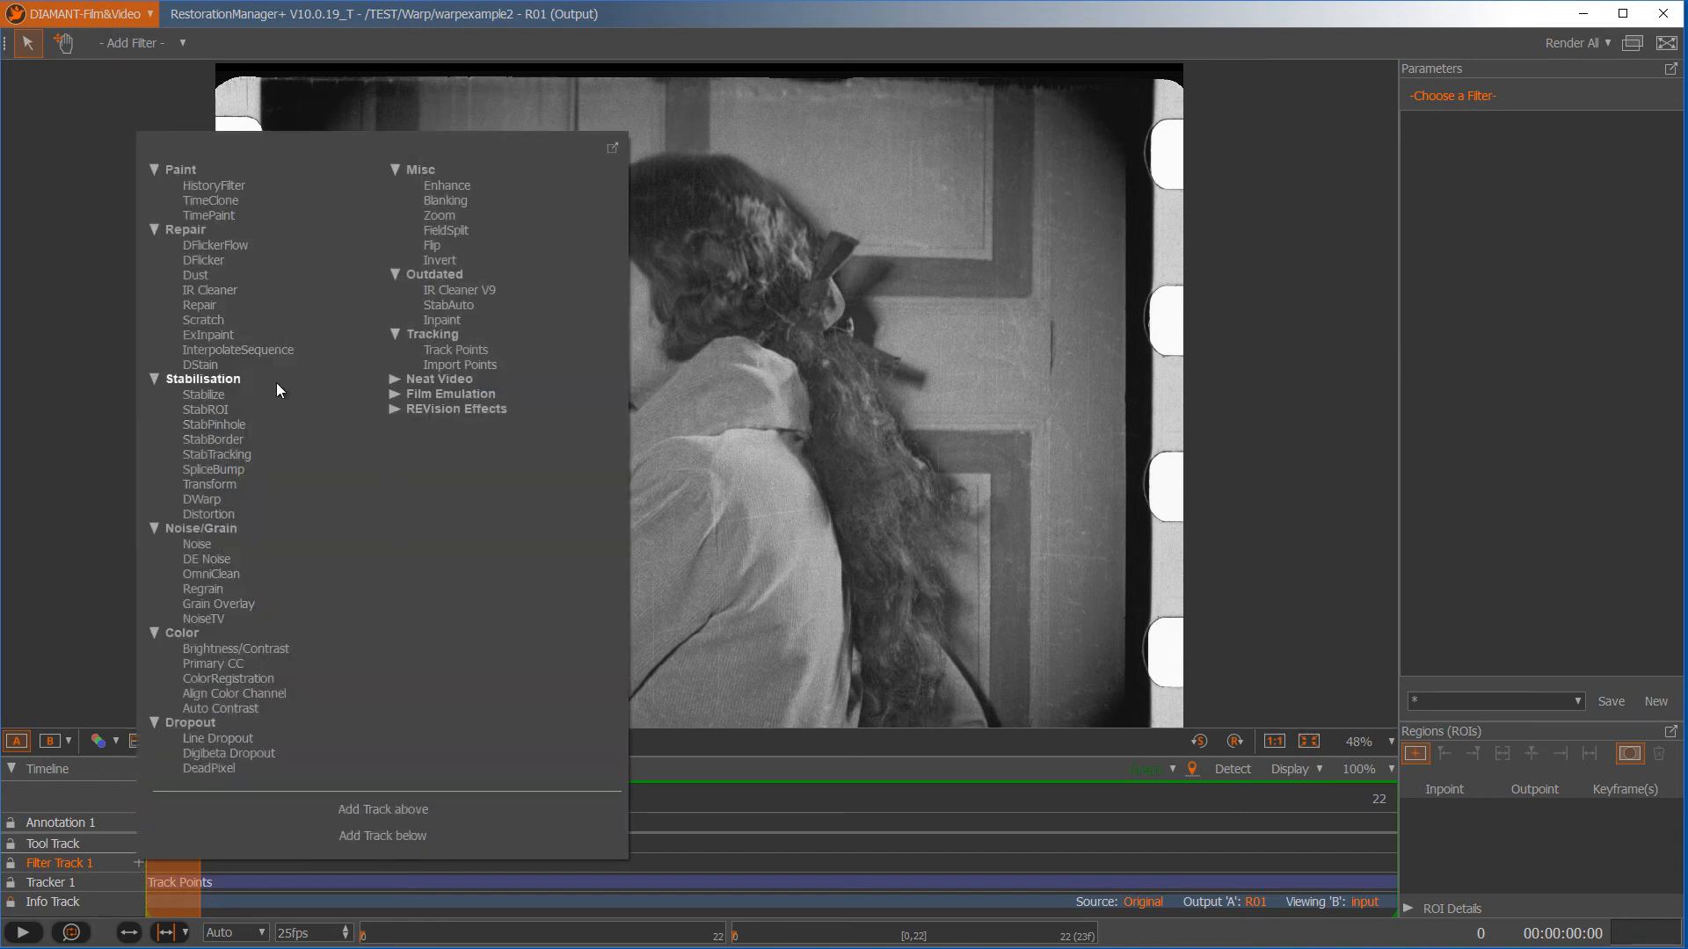
{"action": "left_click", "coordinate": [213, 497]}
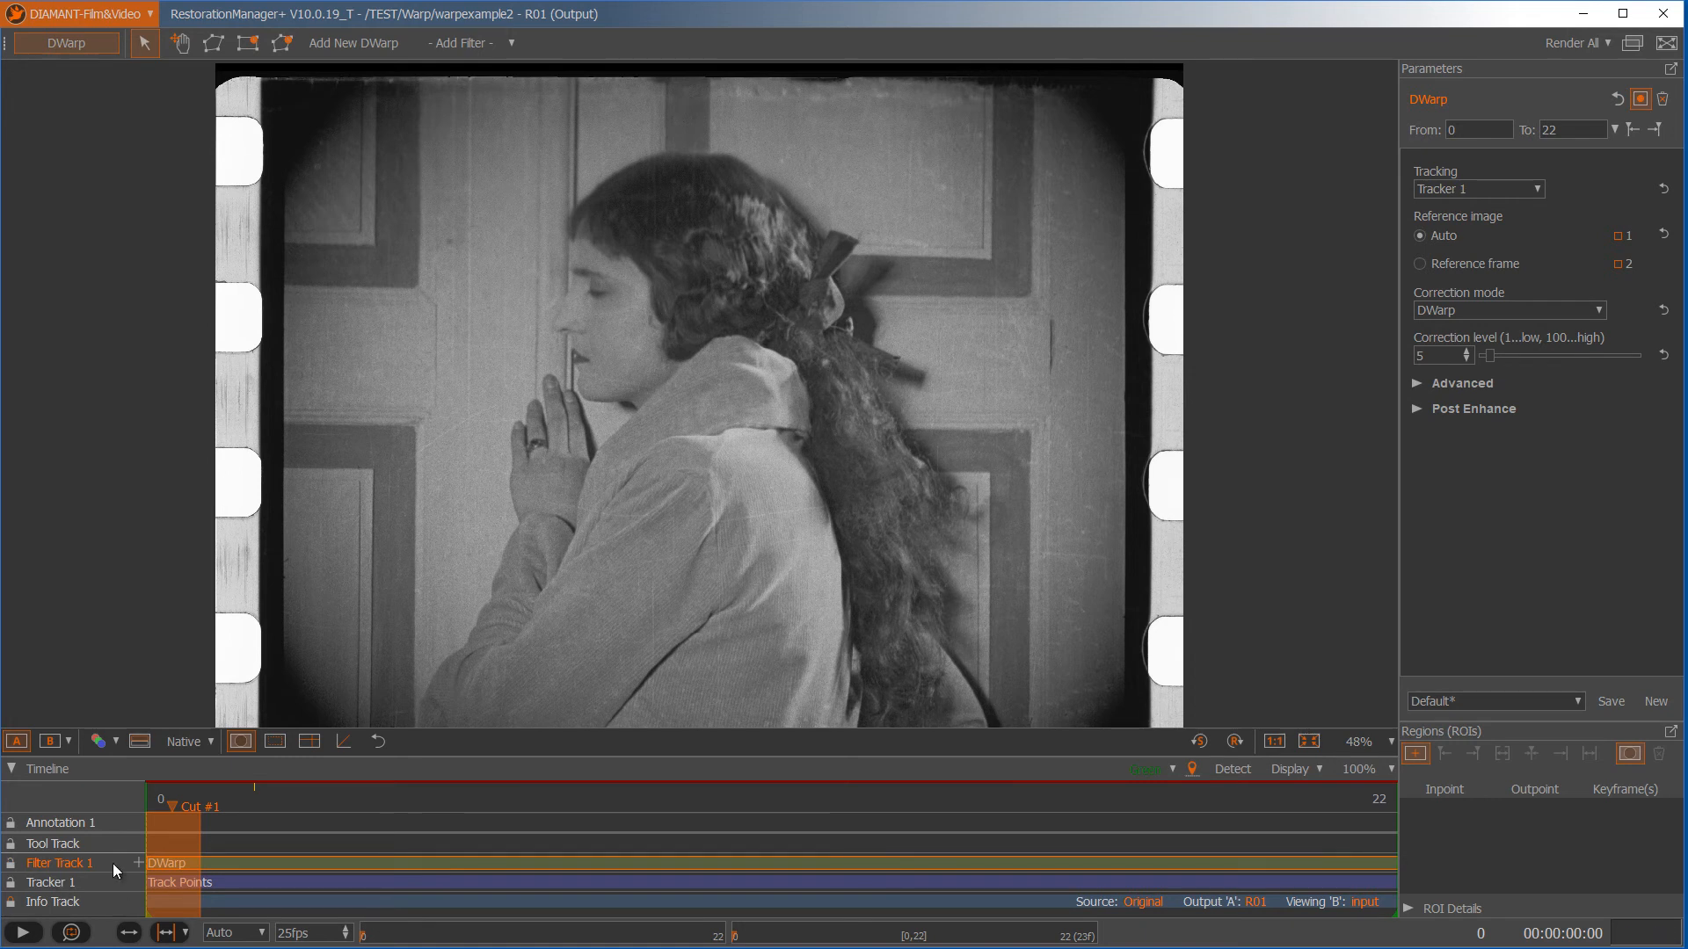
Keep Tracker 1 as the DWarp tracking source and set frame 1 as the reference frame.
{"action": "left_click", "coordinate": [1539, 189]}
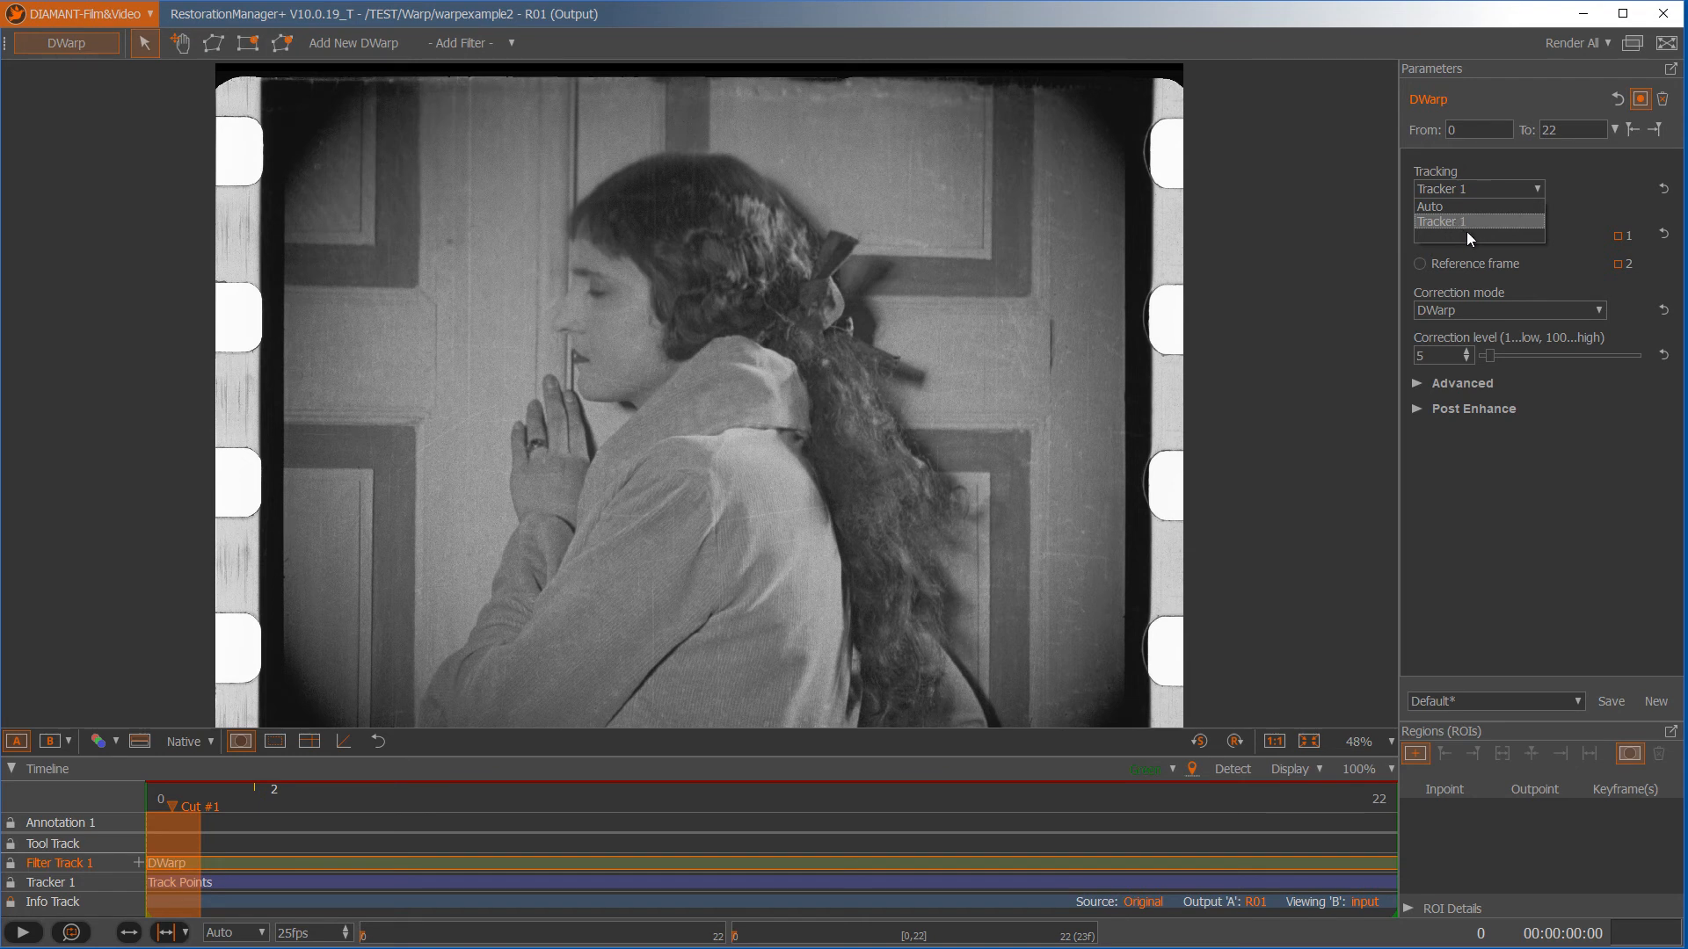
{"action": "left_click", "coordinate": [1577, 216]}
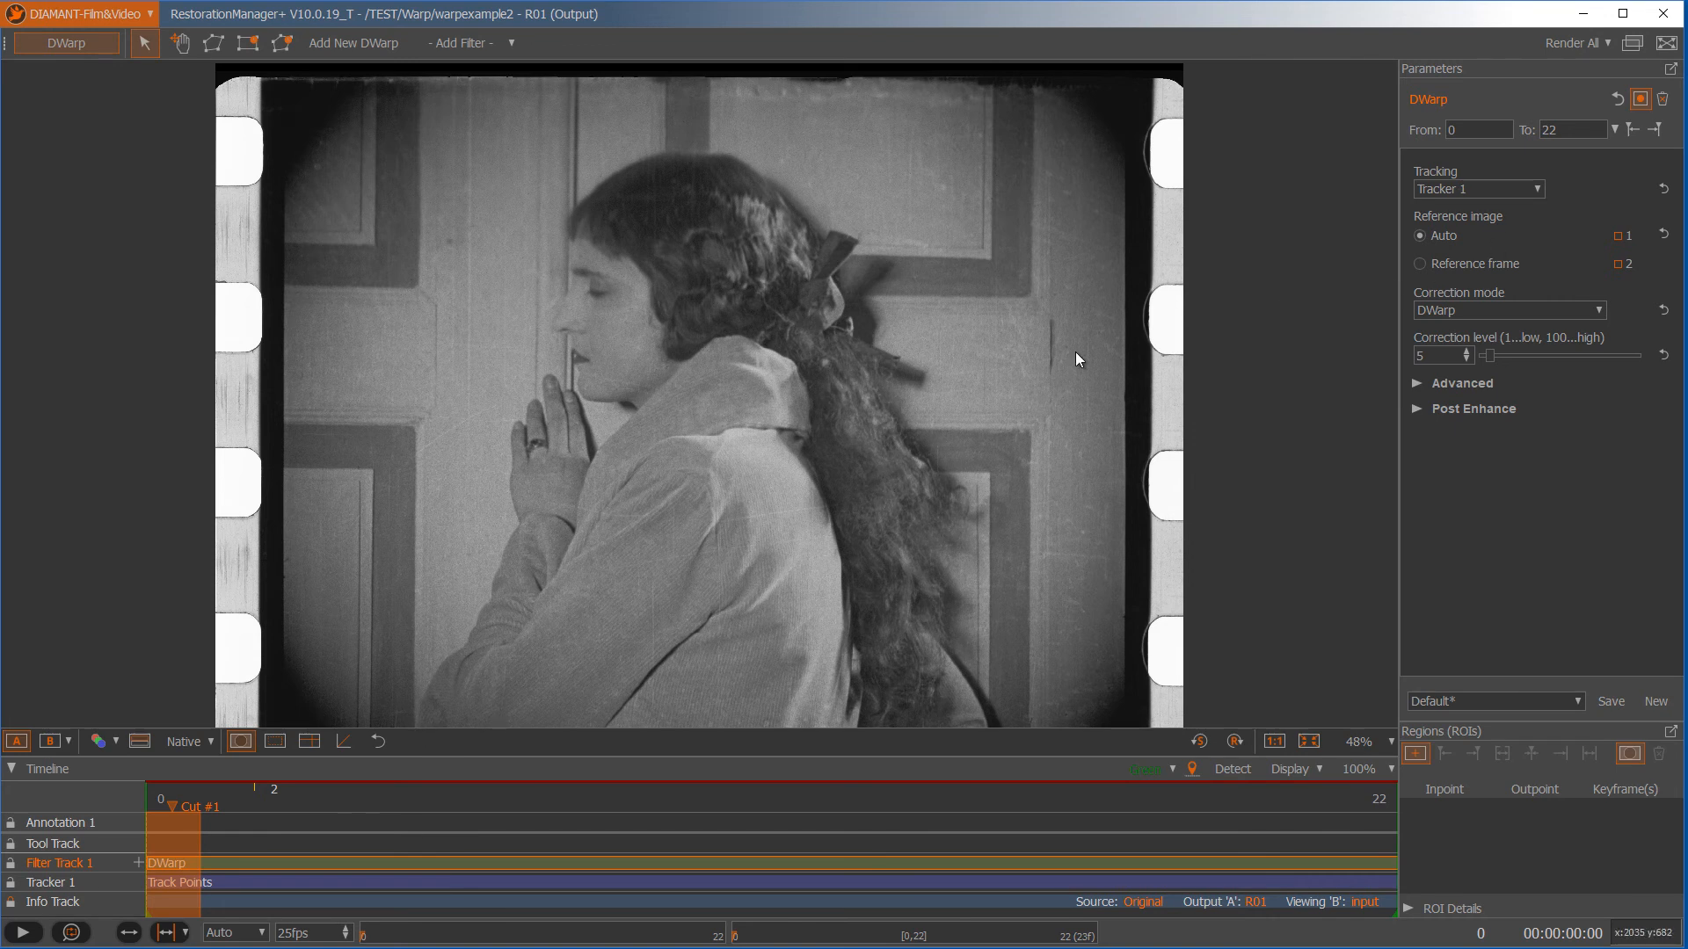
{"action": "key", "text": "Right"}
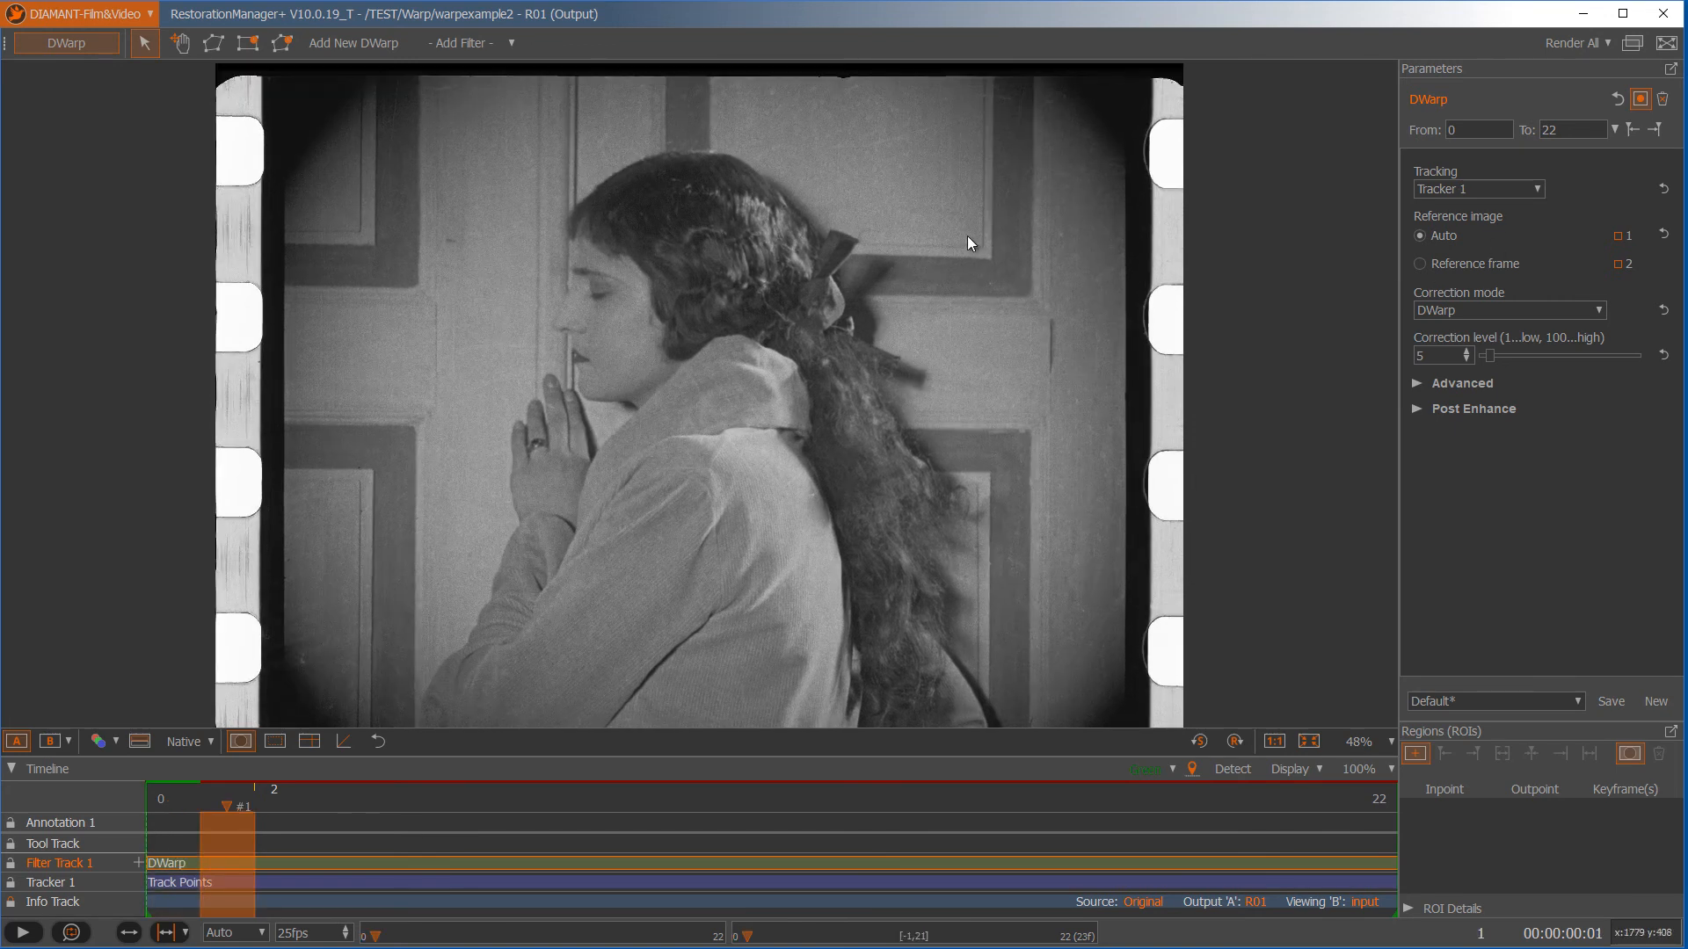
{"action": "left_click", "coordinate": [1421, 263]}
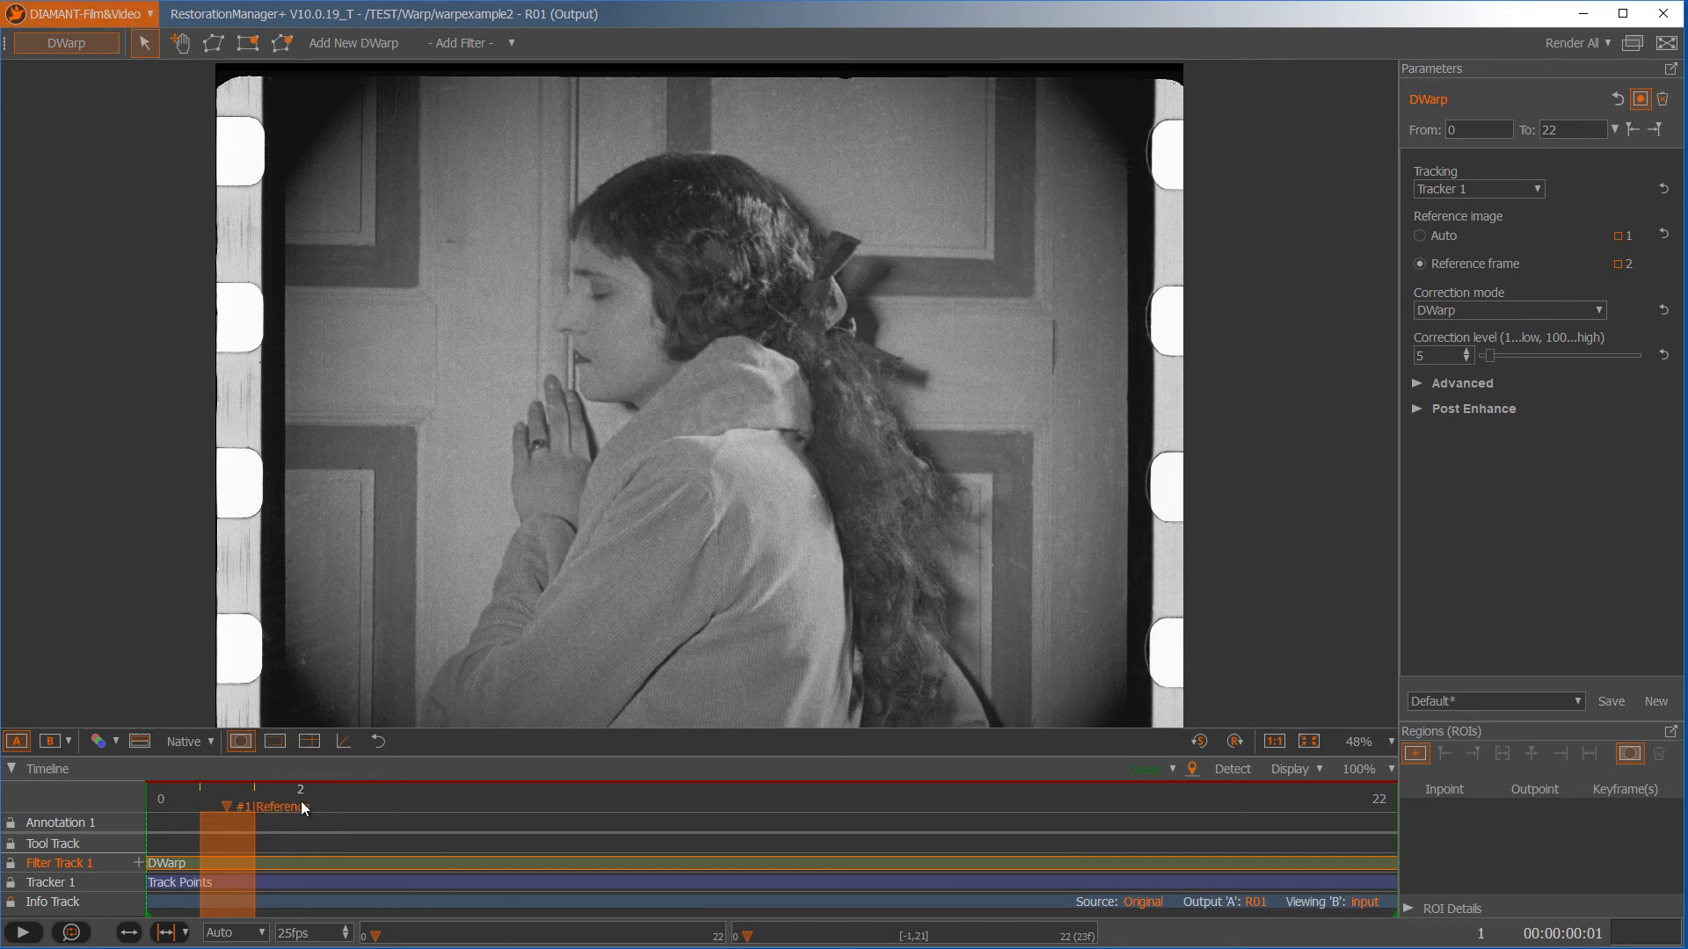
Compare frame 2 with reference frame 1 and render all frames with the DWarp correction.
{"action": "left_click", "coordinate": [302, 803]}
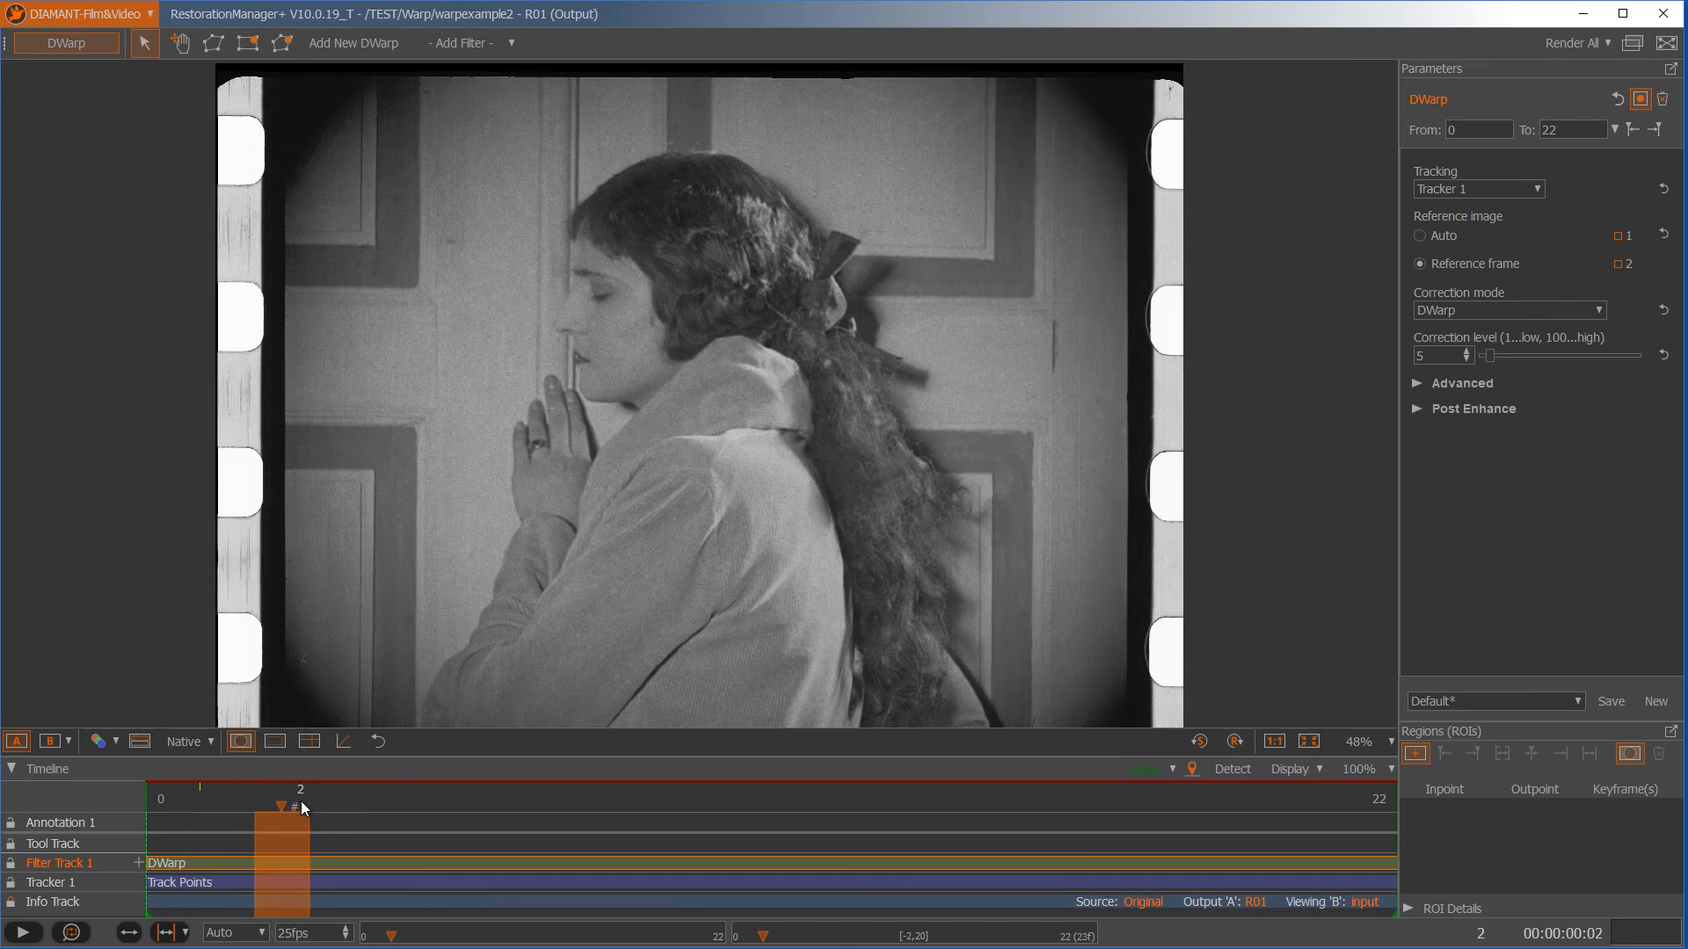
{"action": "key", "text": "Left"}
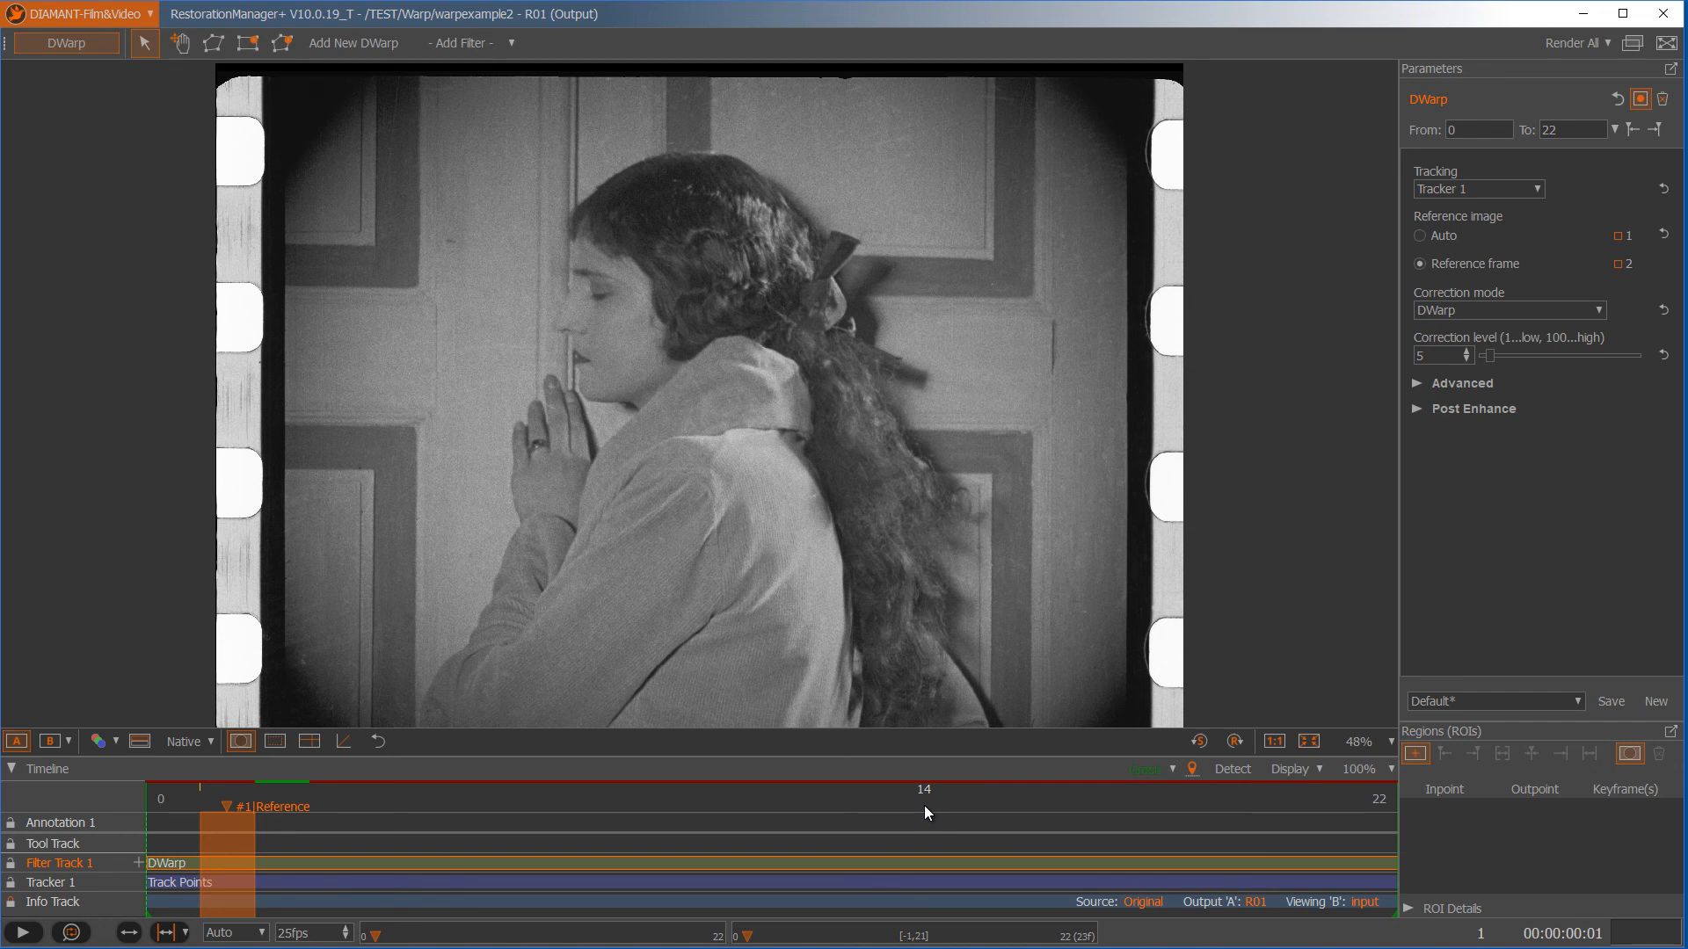
{"action": "left_click", "coordinate": [1580, 42]}
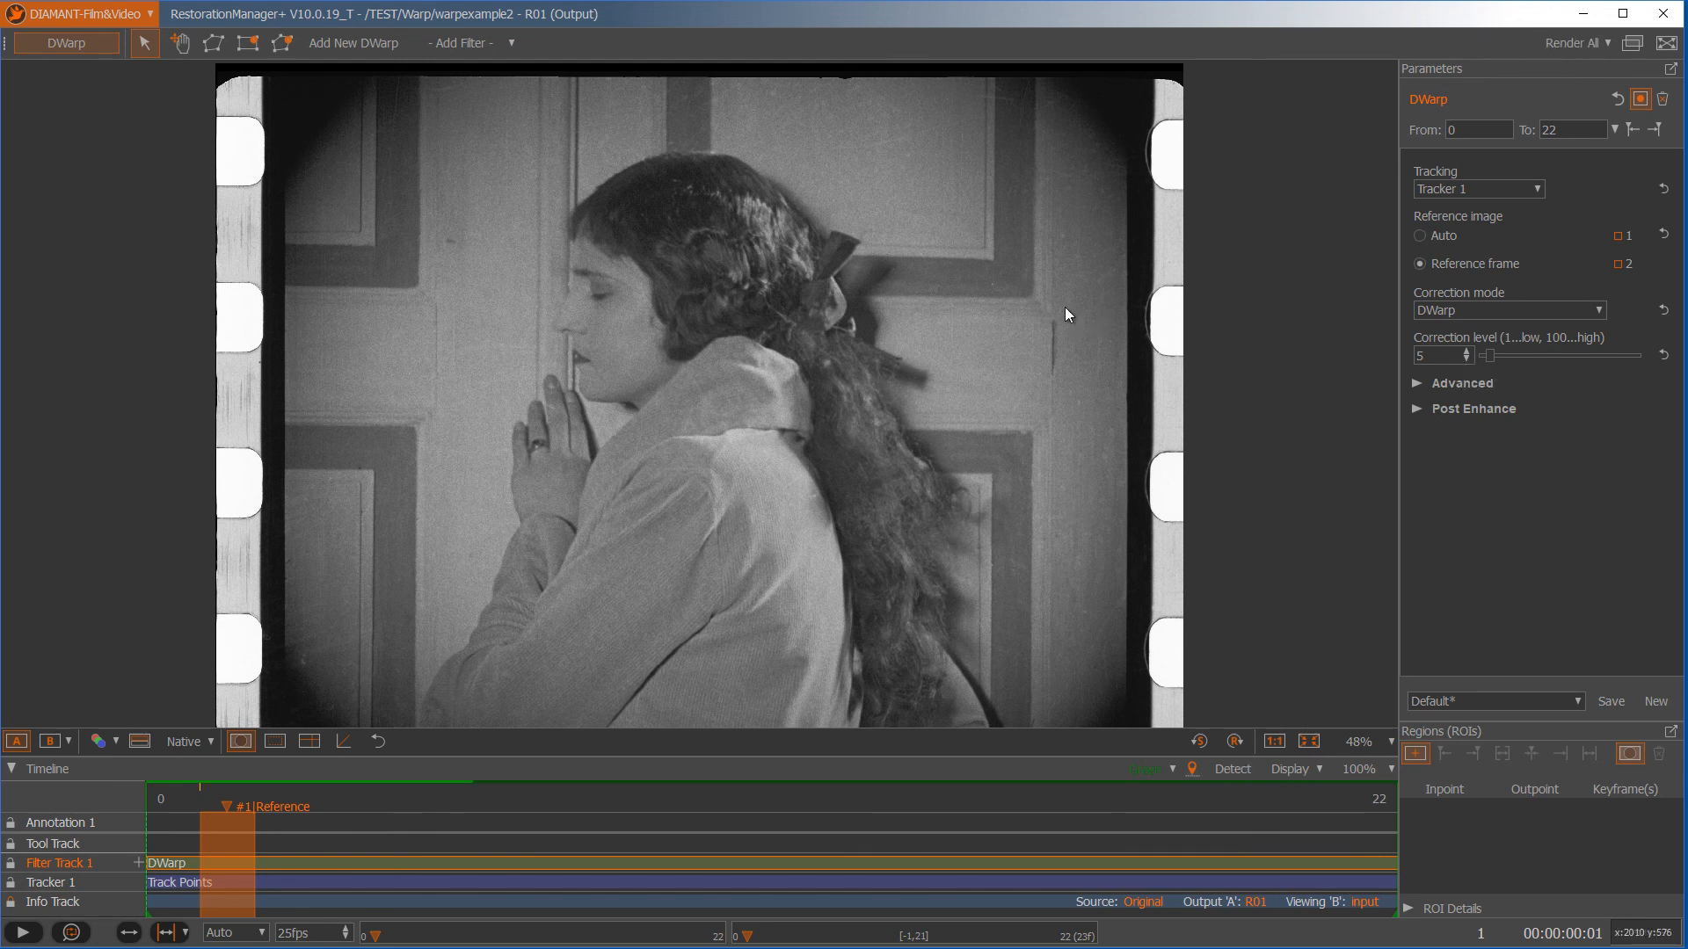
Play the rendered clip and compare source and output in the SideBySide Horizontal view.
{"action": "left_click", "coordinate": [22, 935]}
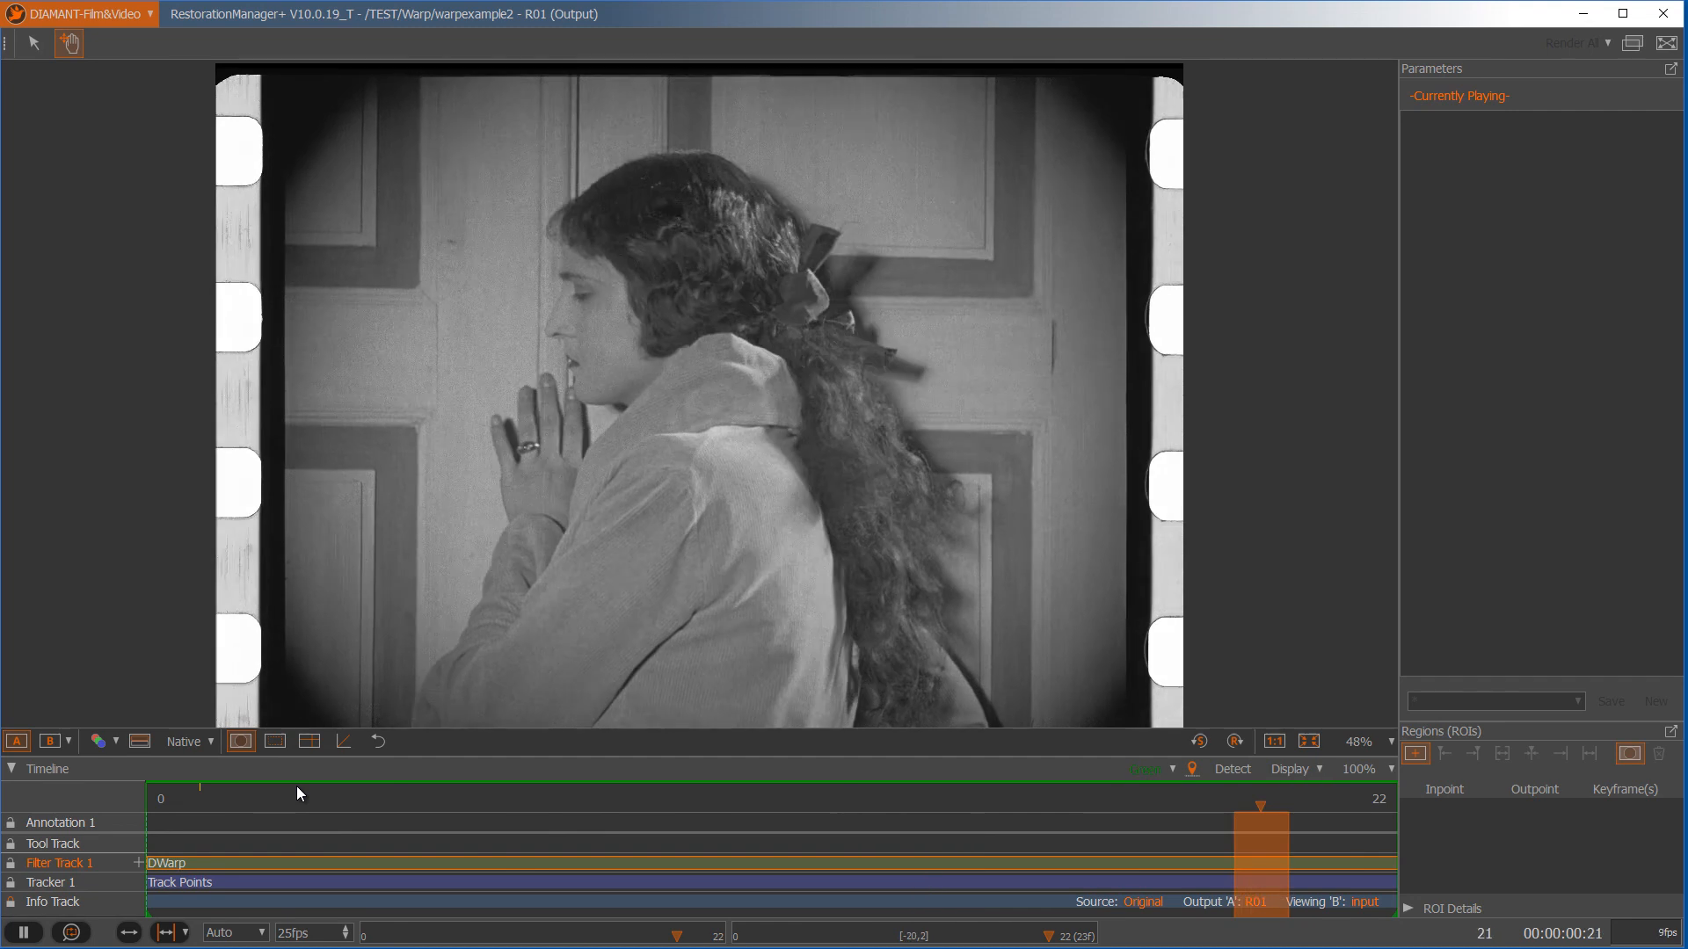
{"action": "left_click", "coordinate": [69, 741]}
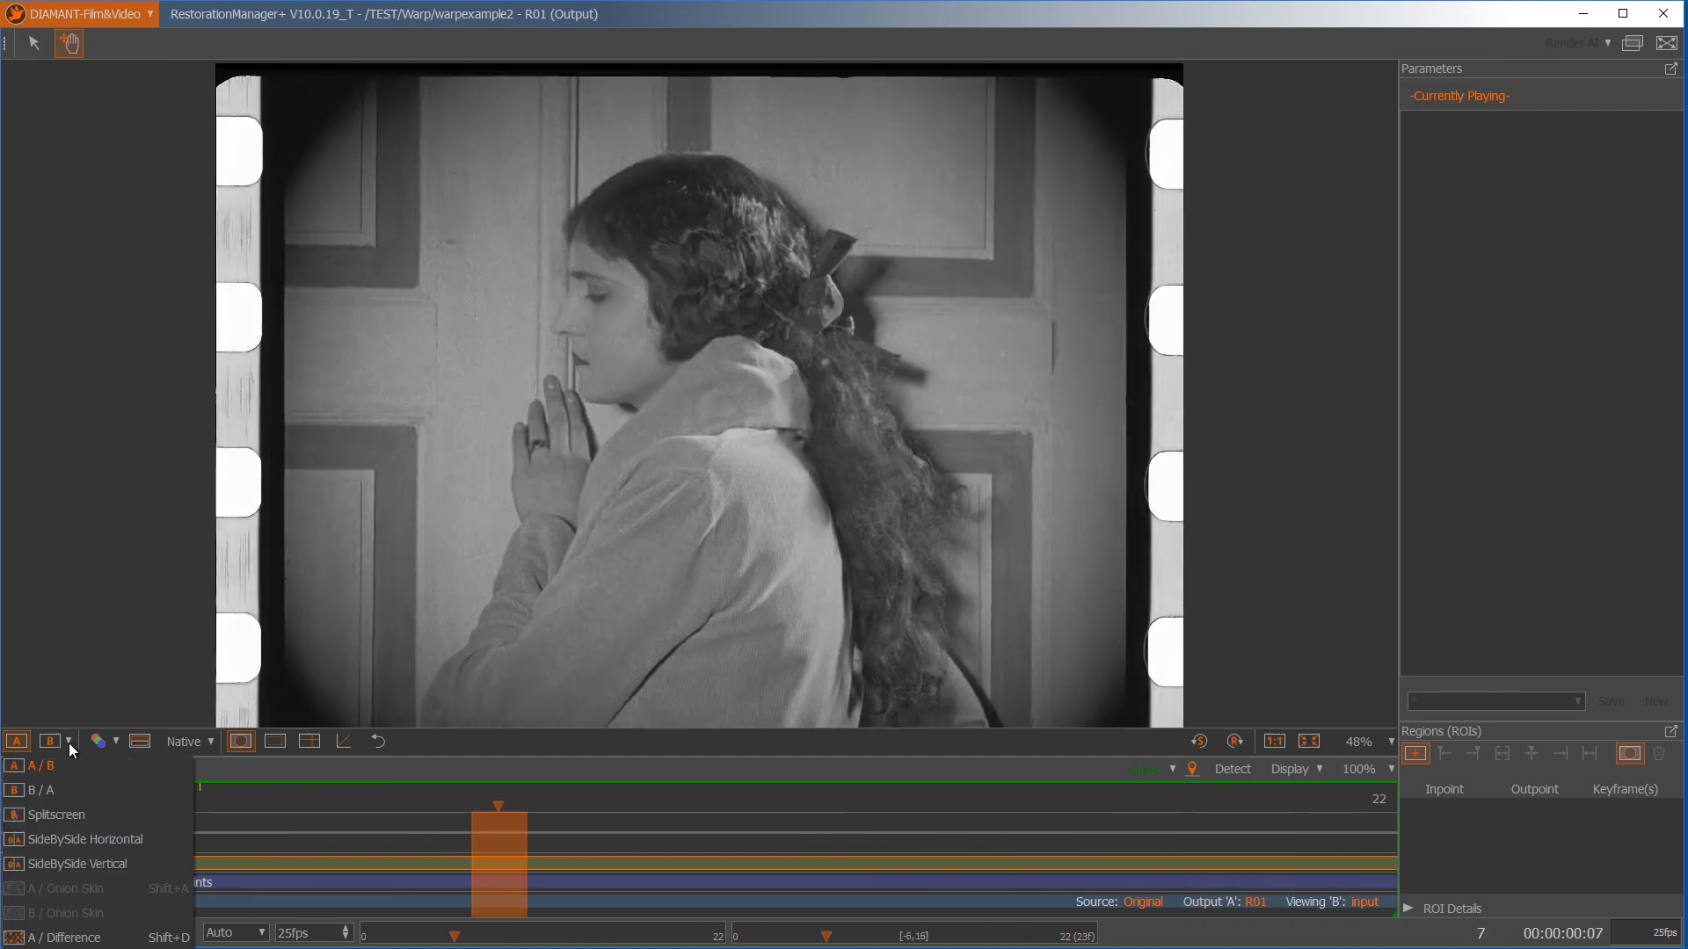
{"action": "left_click", "coordinate": [79, 838]}
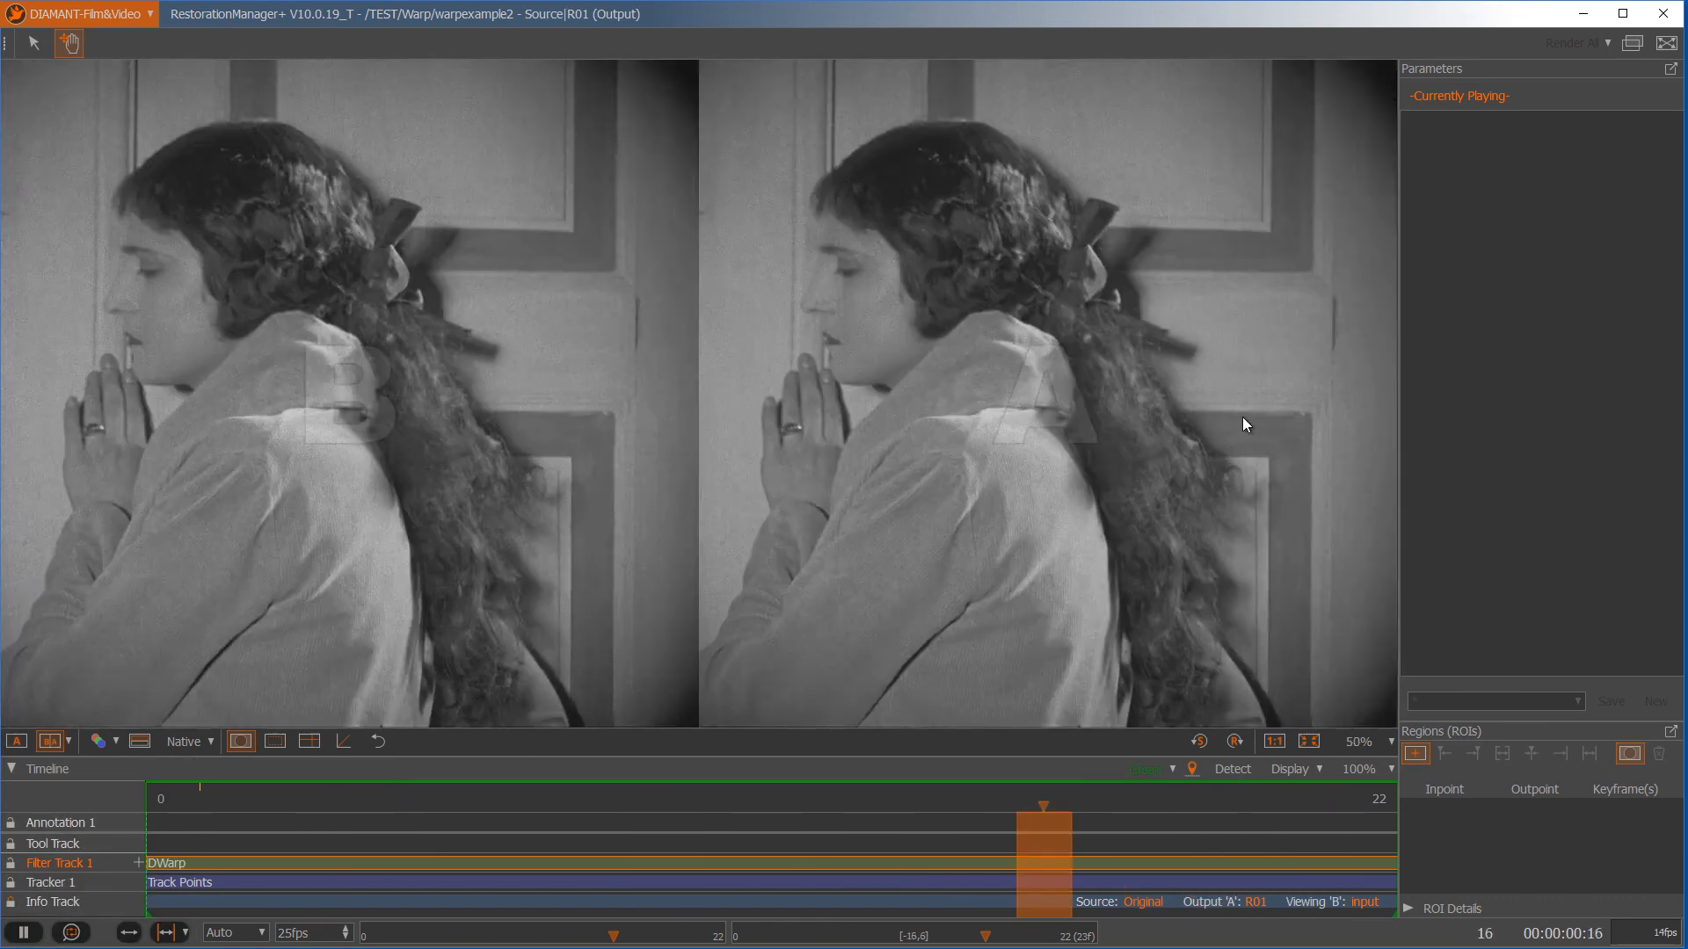
{"action": "scroll", "coordinate": [1242, 417], "scroll_direction": "up", "scroll_amount": 2}
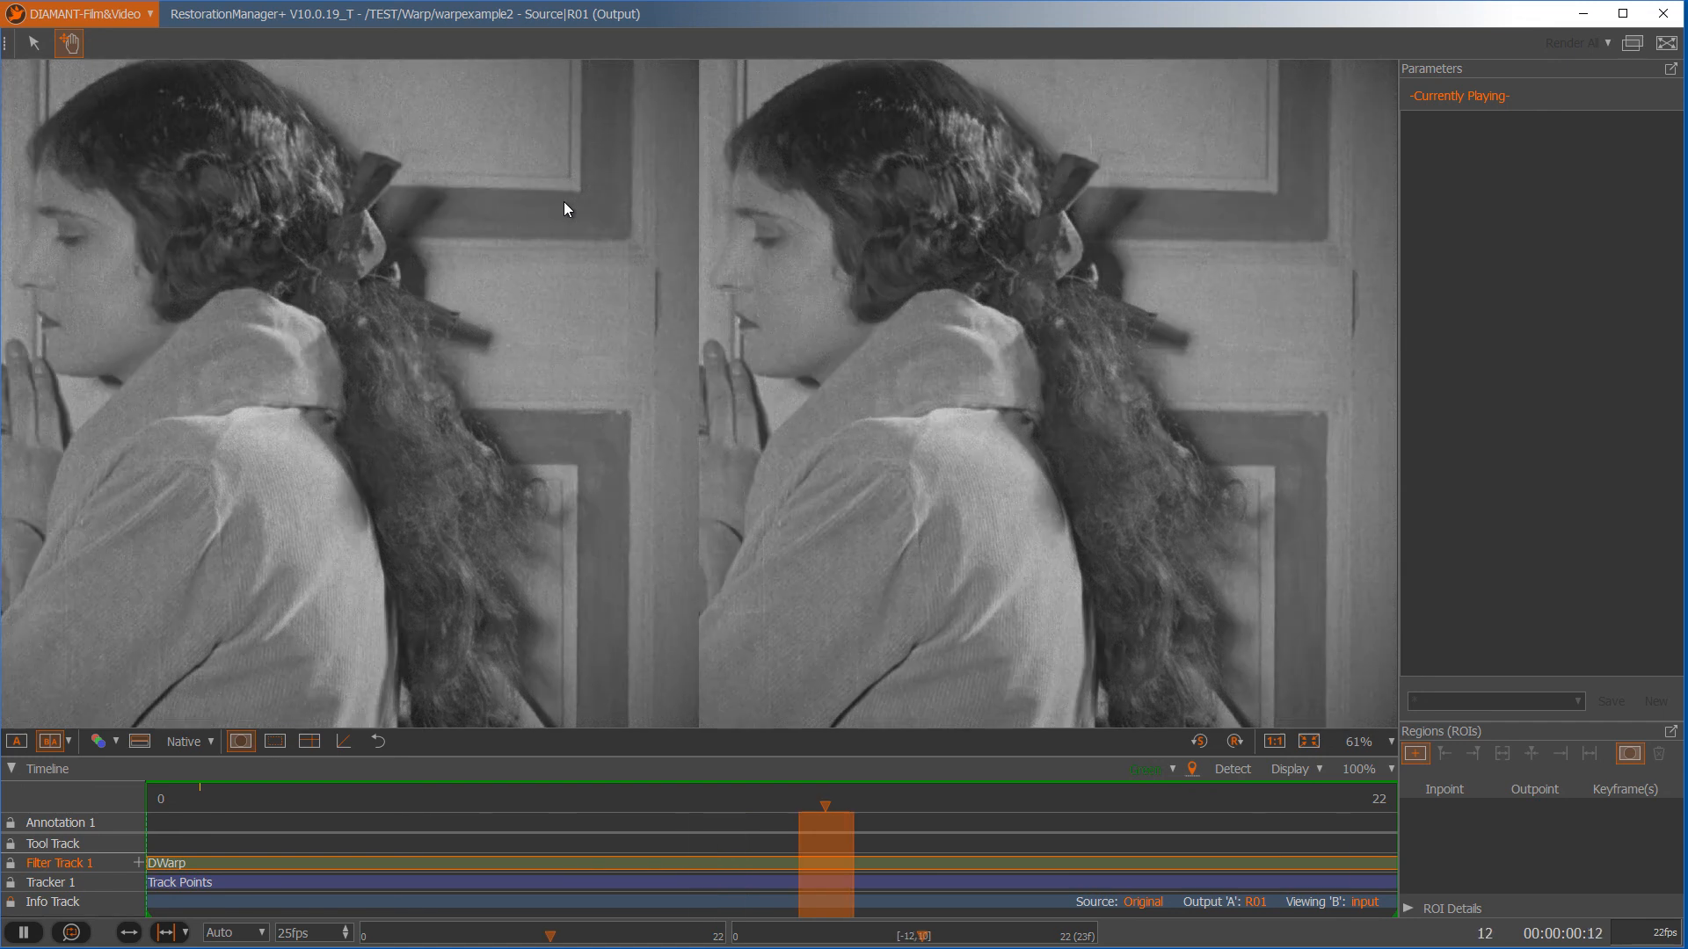
{"action": "scroll", "coordinate": [564, 209], "scroll_direction": "down", "scroll_amount": 2}
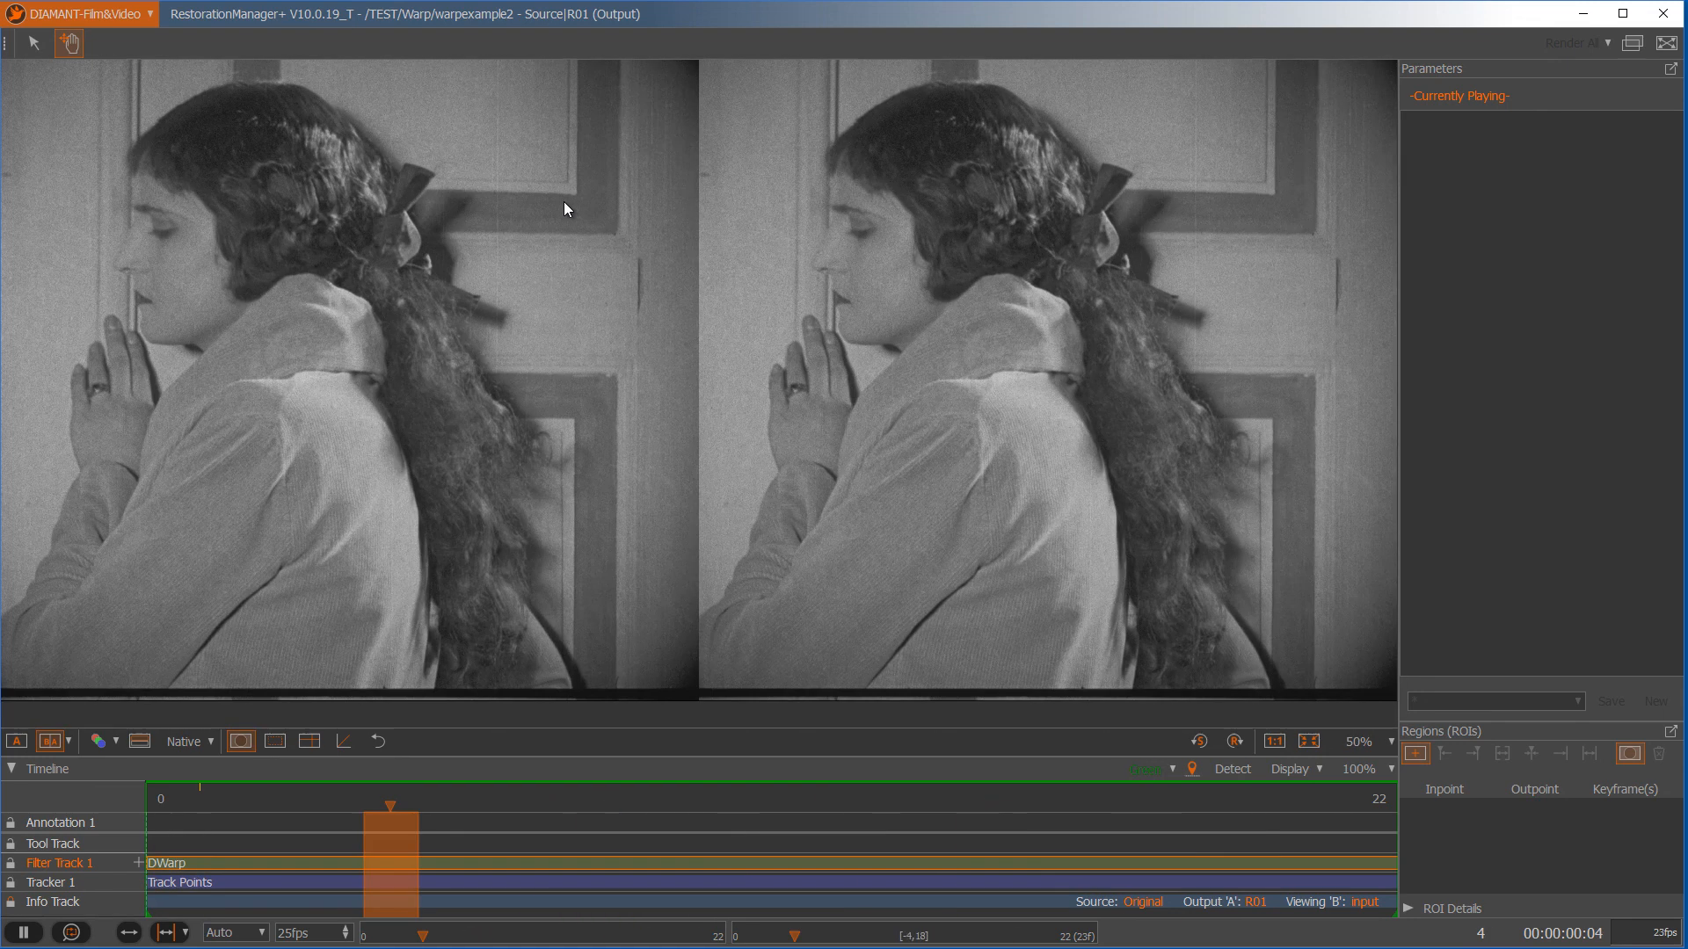